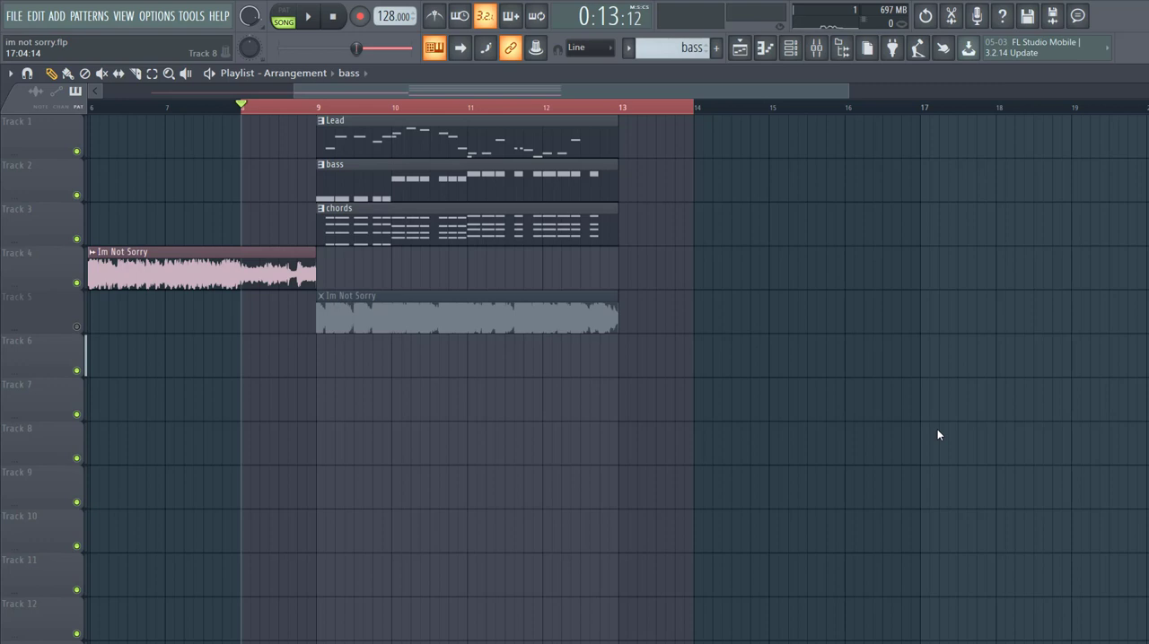
Step: Audition the song arrangement, then switch playback to pattern mode to hear the bass pattern alone
key("space")
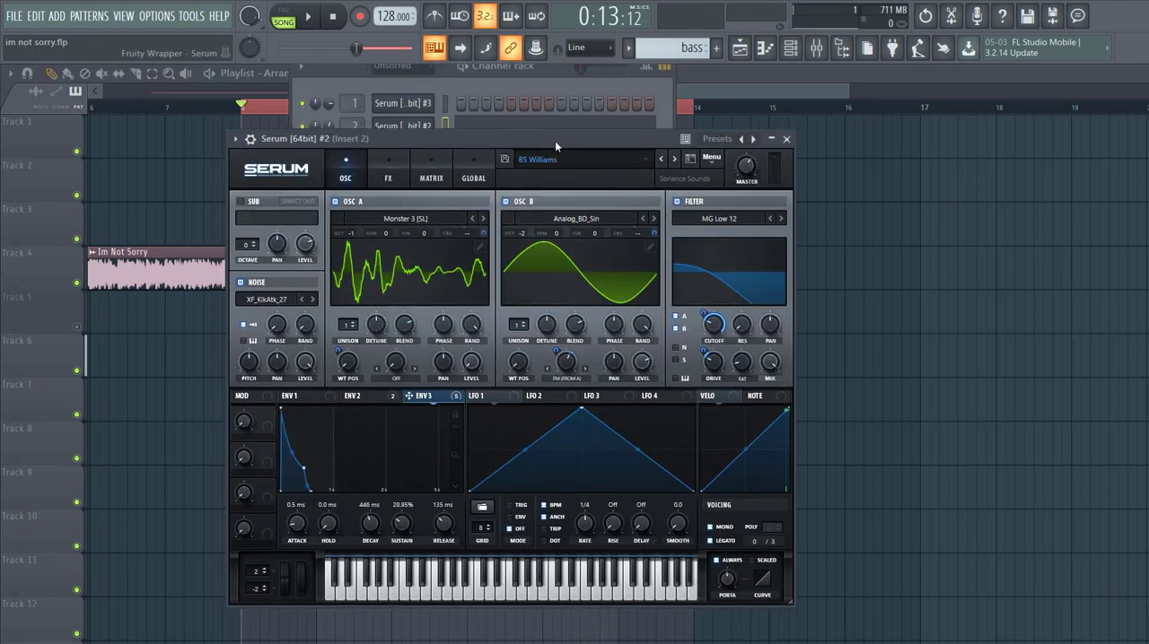
key("space")
left_click(288, 16)
key("space")
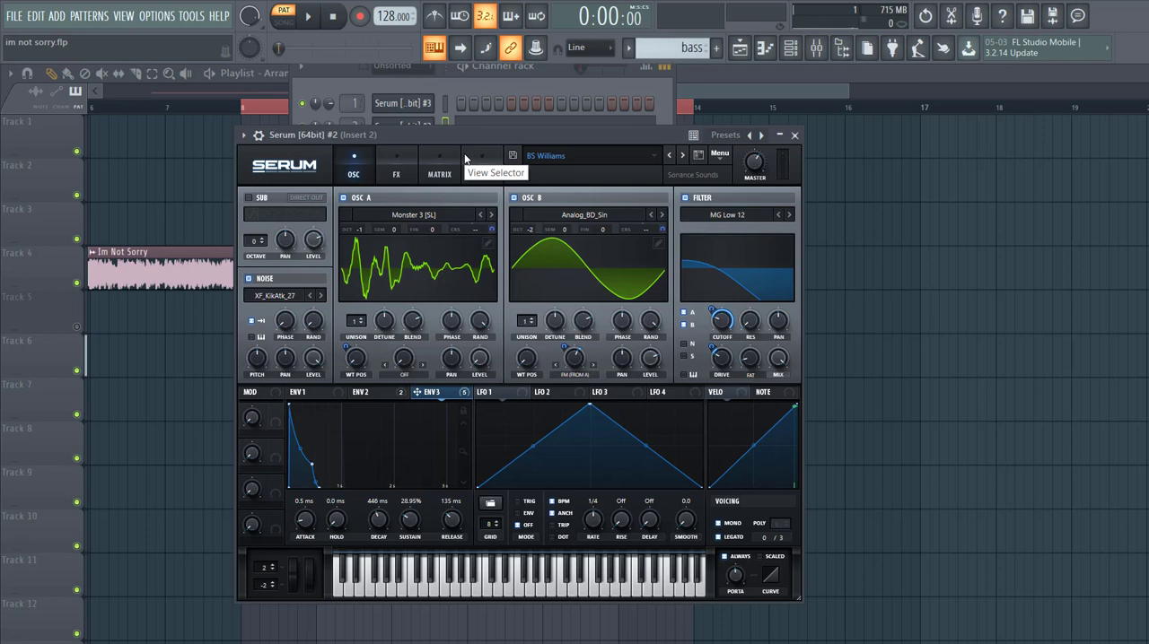
Step: Save the project and reset the Serum bass patch to the Init preset, with the bass pattern playing
key("ctrl+s")
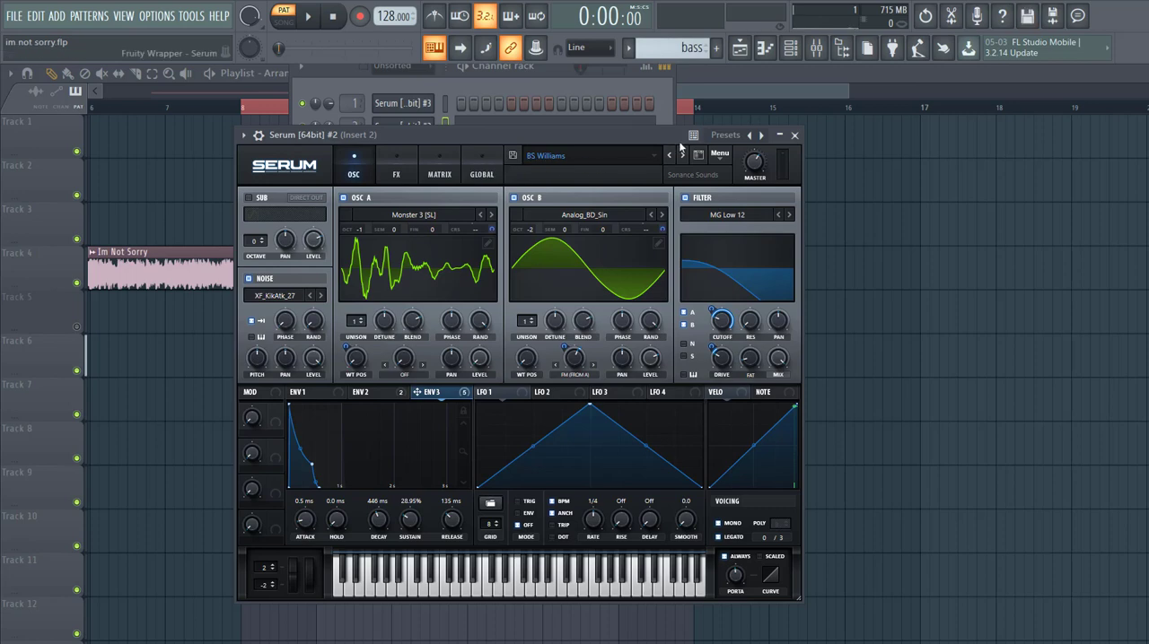
left_click(720, 154)
left_click(754, 226)
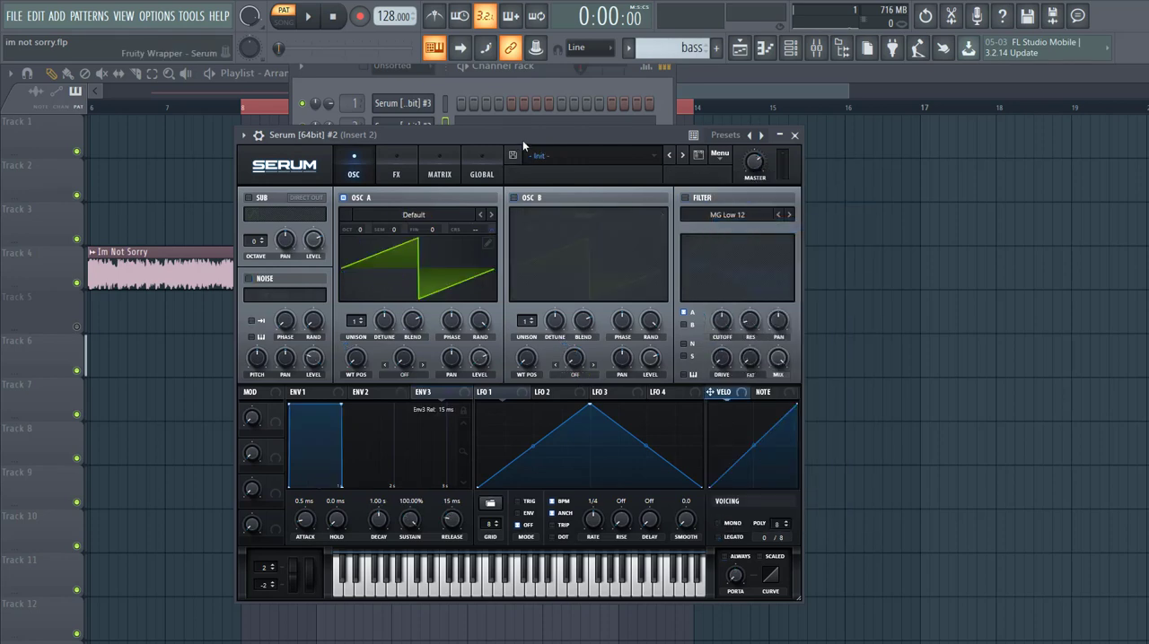
left_click_drag(523, 140, 535, 136)
key("space")
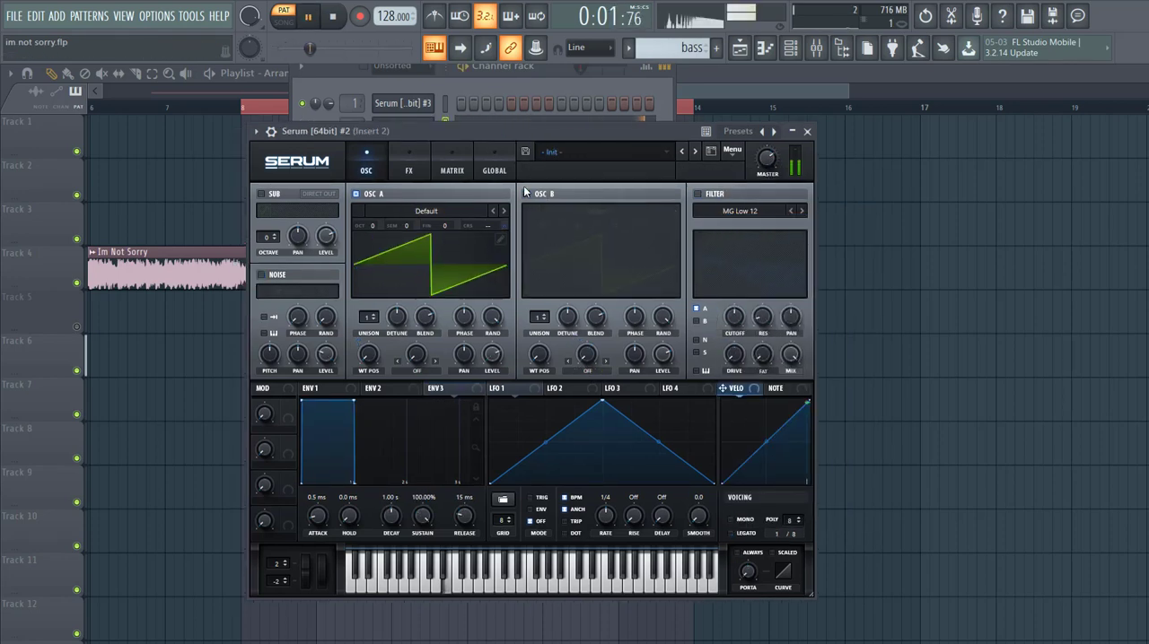
Step: Load the Analog_BD_Sin wavetable into Osc A and set its octave to -2
left_click(418, 213)
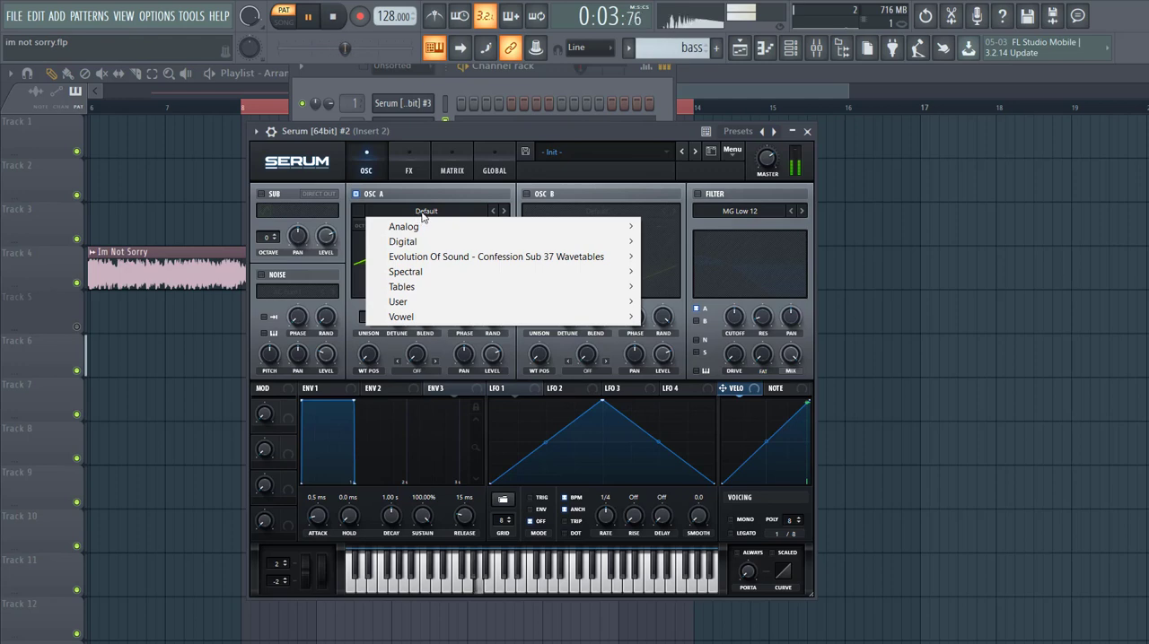
mouse_move(565, 228)
left_click(682, 229)
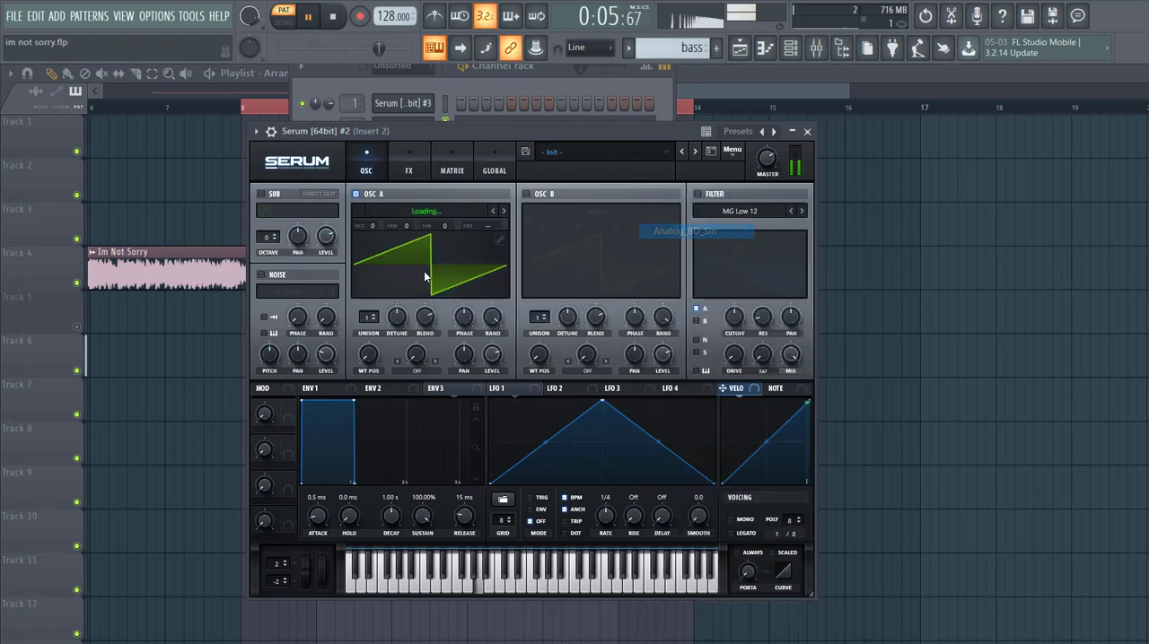
left_click_drag(374, 220, 375, 264)
Step: Enable Osc B and load the Monster 3 [SL] wavetable into it
left_click(527, 194)
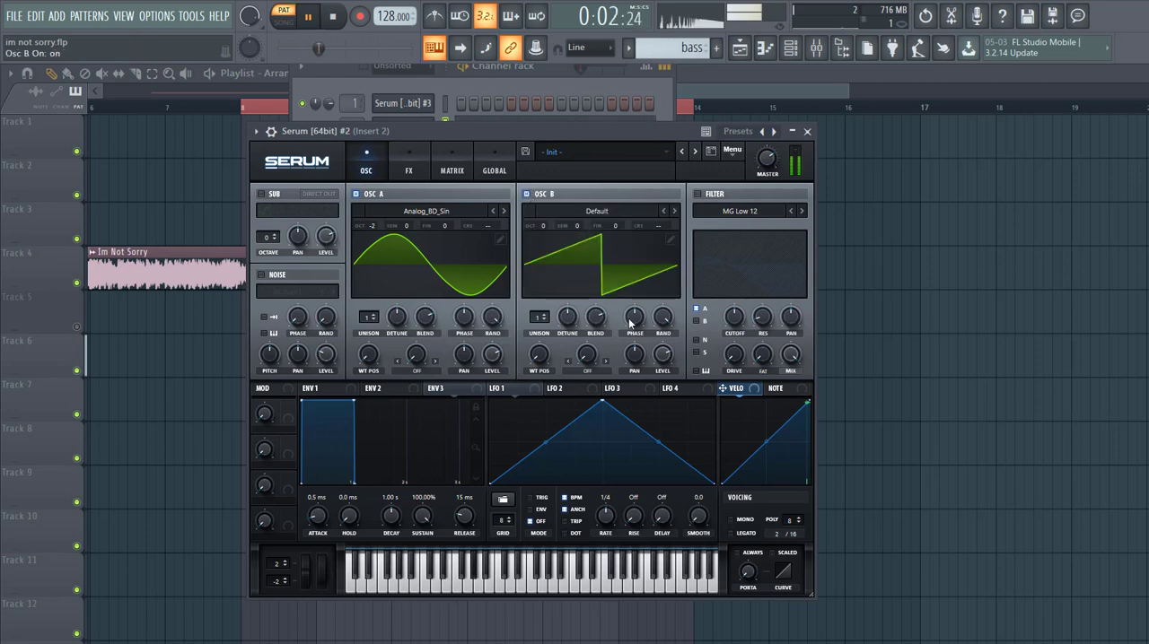
left_click(589, 212)
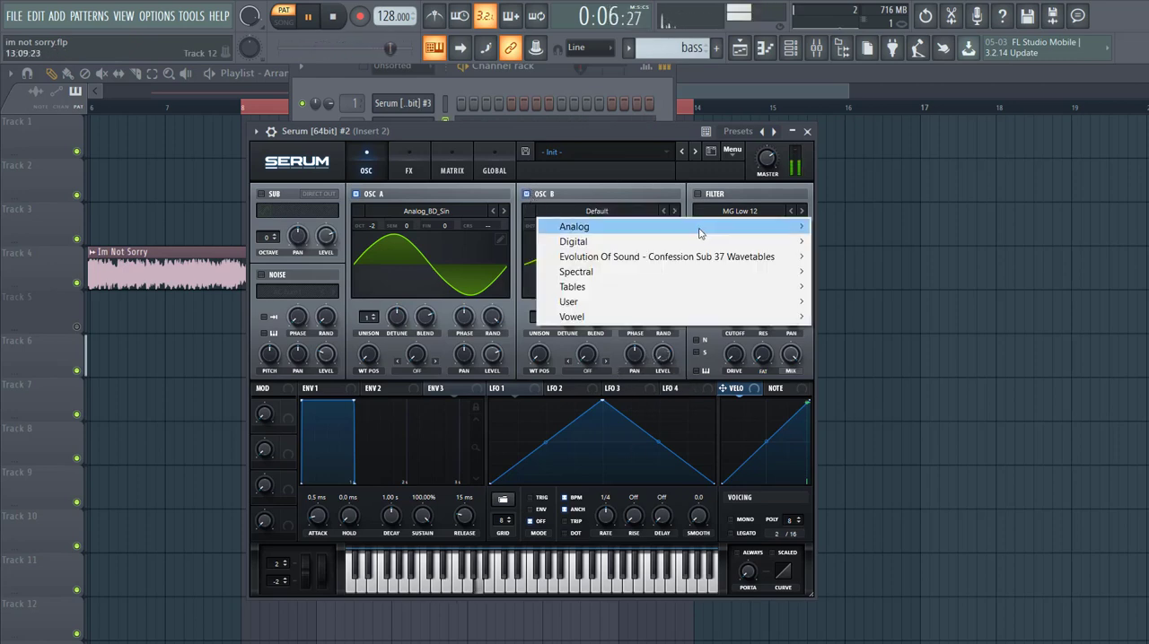
mouse_move(681, 271)
left_click(848, 328)
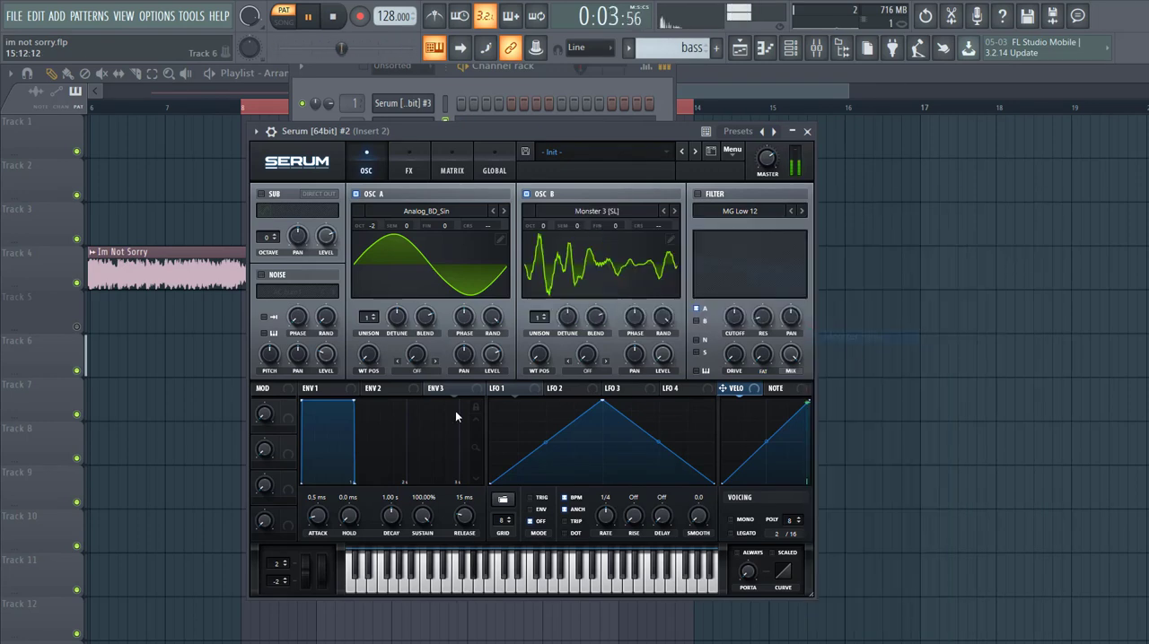
Step: Set Osc A's warp mode to FM (from B), raise the warp amount, and set Osc B's octave to -1
left_click(415, 370)
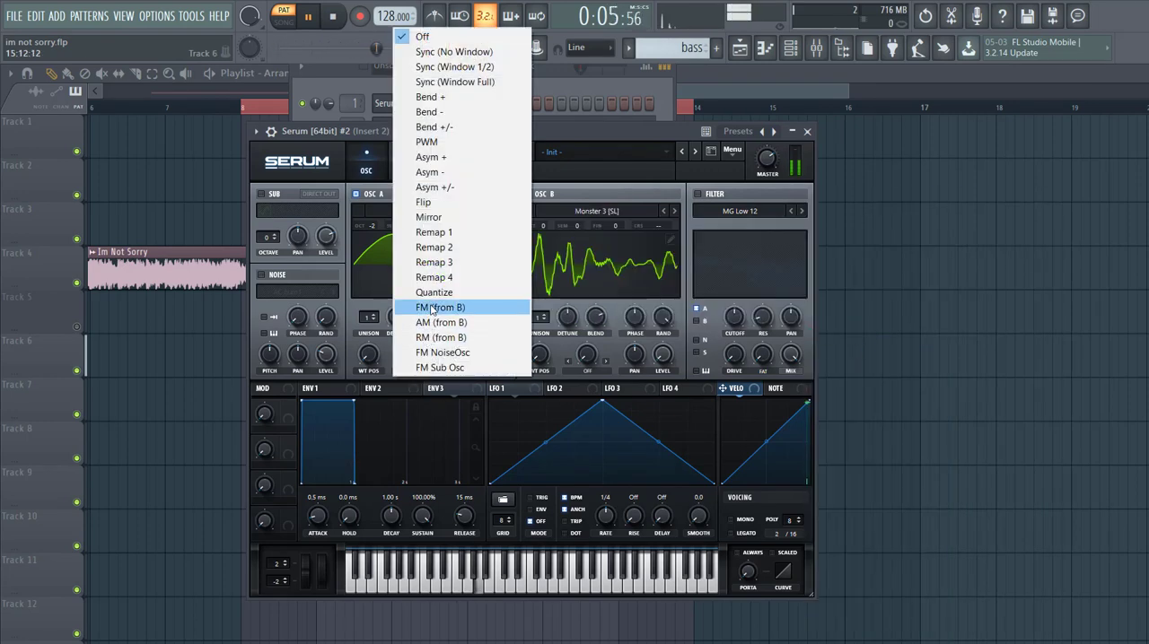
left_click(421, 307)
left_click_drag(423, 341, 439, 287)
left_click_drag(533, 235, 542, 240)
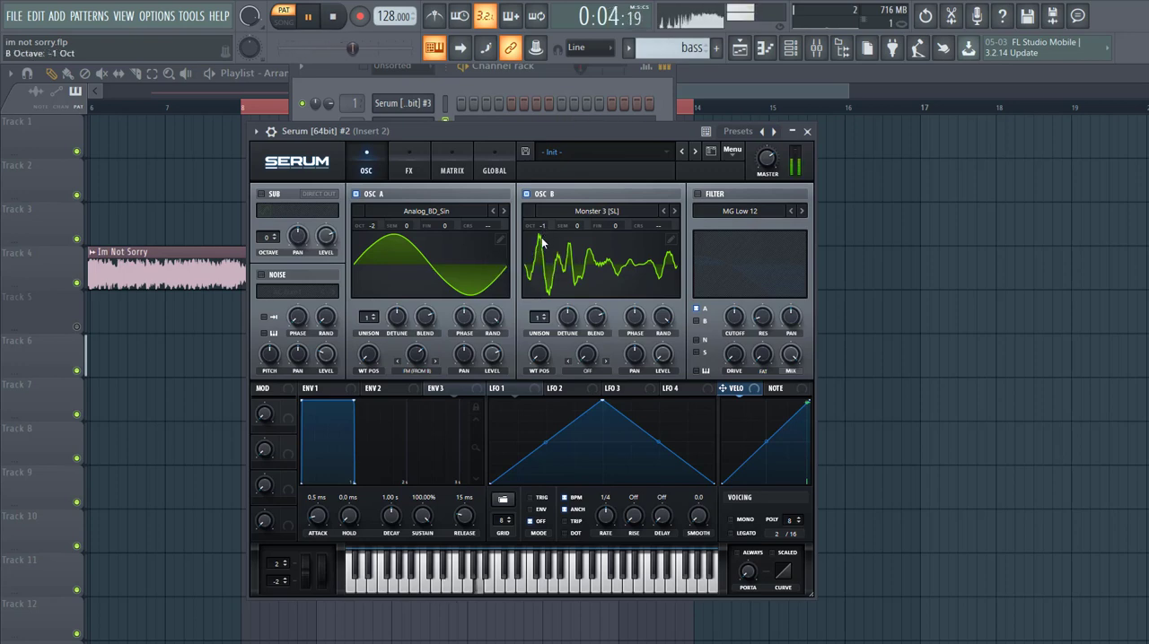
Step: Enable the MG Low 12 filter, lower its cutoff, and route Osc B through it
left_click(697, 194)
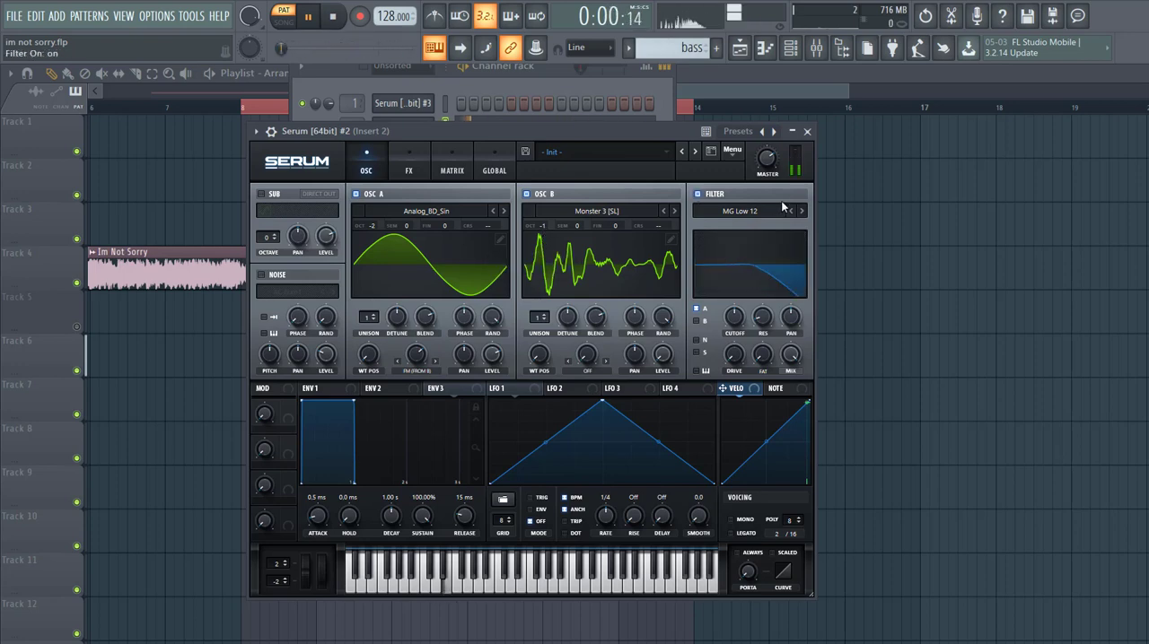
left_click_drag(745, 312, 716, 326)
left_click(706, 324)
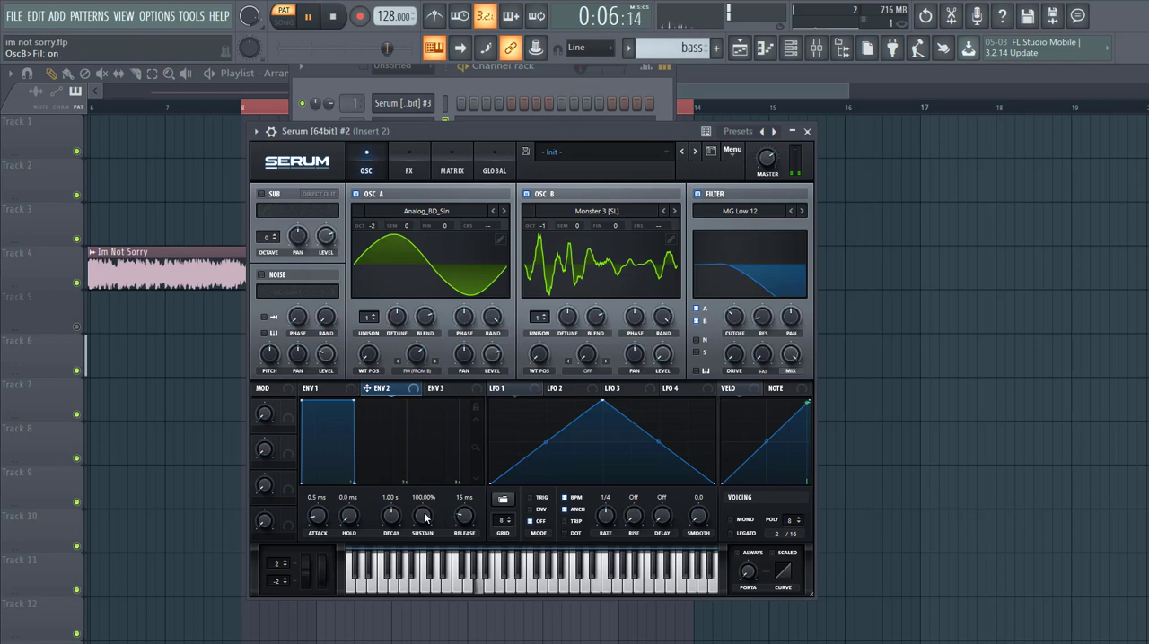
Step: Set Env 2 to 36.40% sustain, 446 ms decay and 135 ms release, and use it to modulate the filter cutoff
left_click_drag(437, 519, 404, 588)
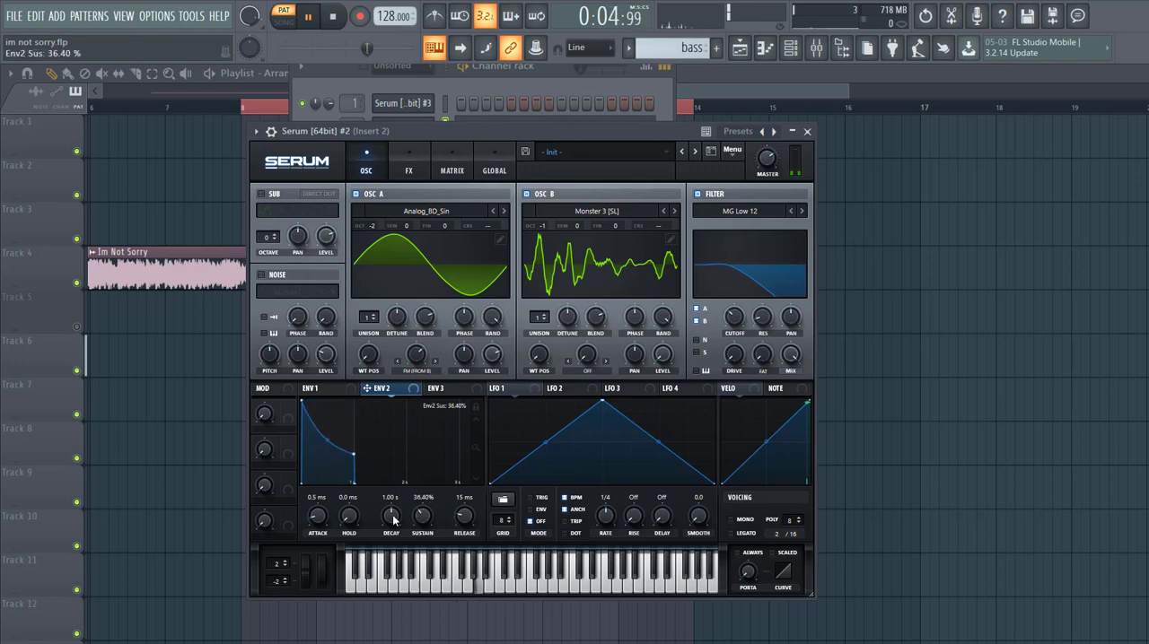
left_click_drag(390, 511, 387, 521)
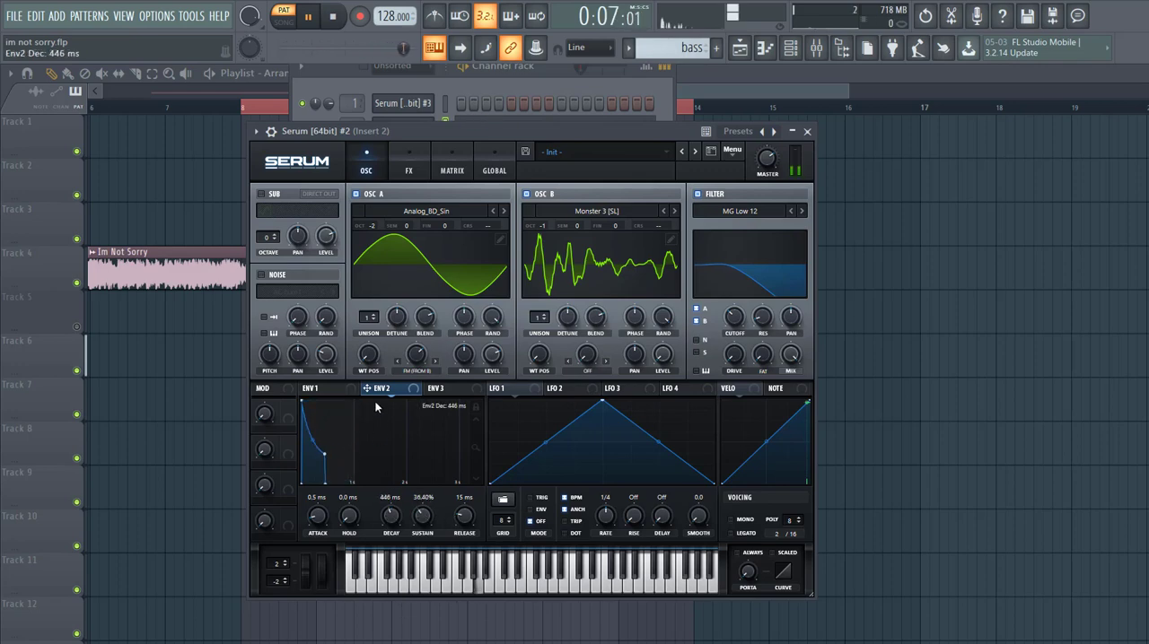
left_click_drag(745, 336, 739, 327)
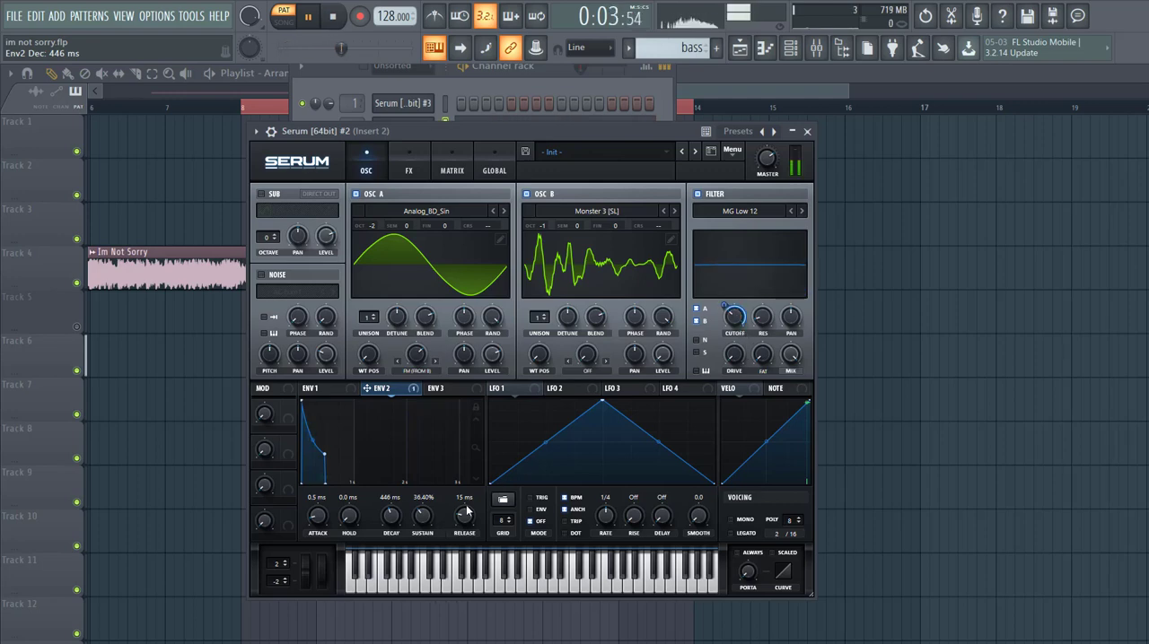
left_click_drag(465, 511, 466, 496)
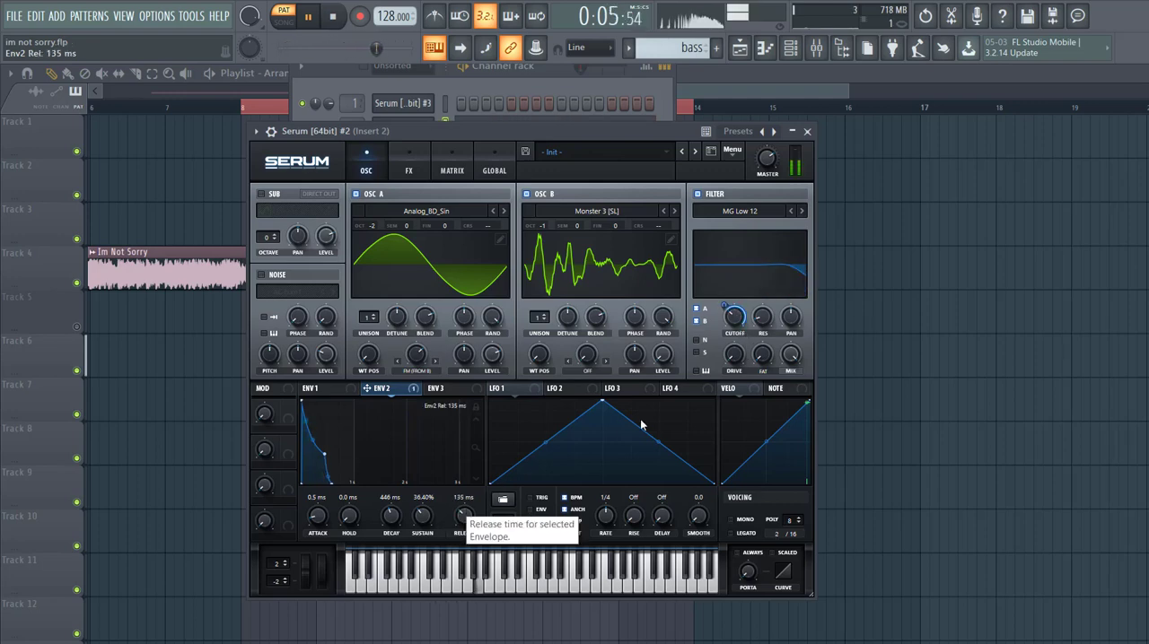
Step: Raise the filter drive with Env 2 modulation, and set up mono legato voicing with always-on portamento of 37 ms
left_click_drag(743, 357, 749, 324)
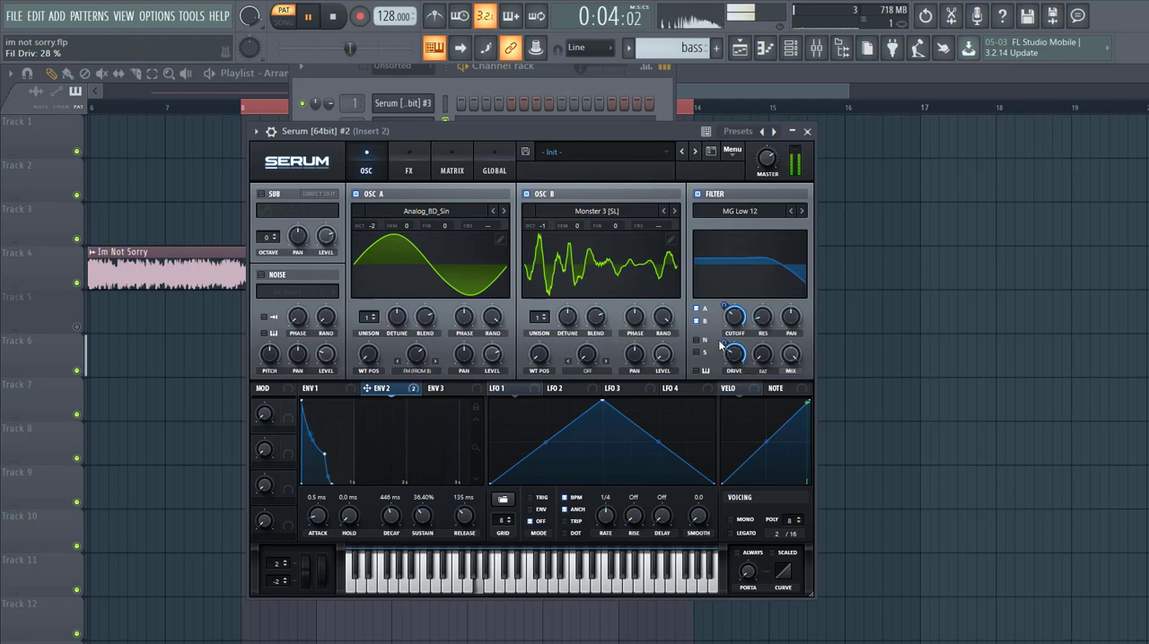
left_click_drag(724, 343, 712, 359)
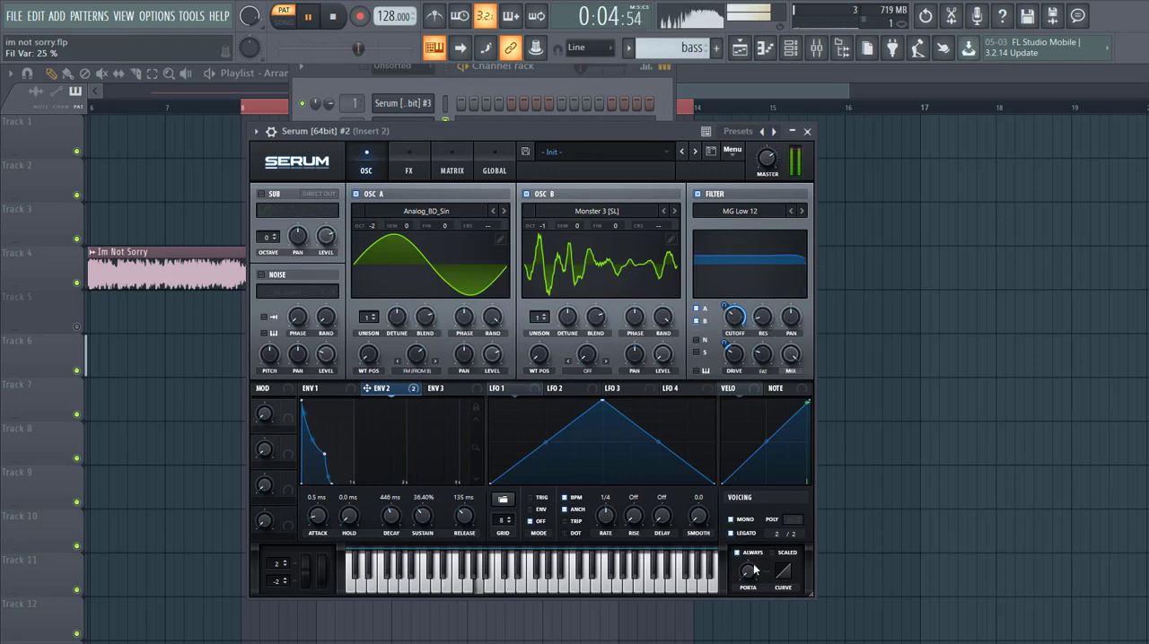
left_click_drag(755, 568, 757, 531)
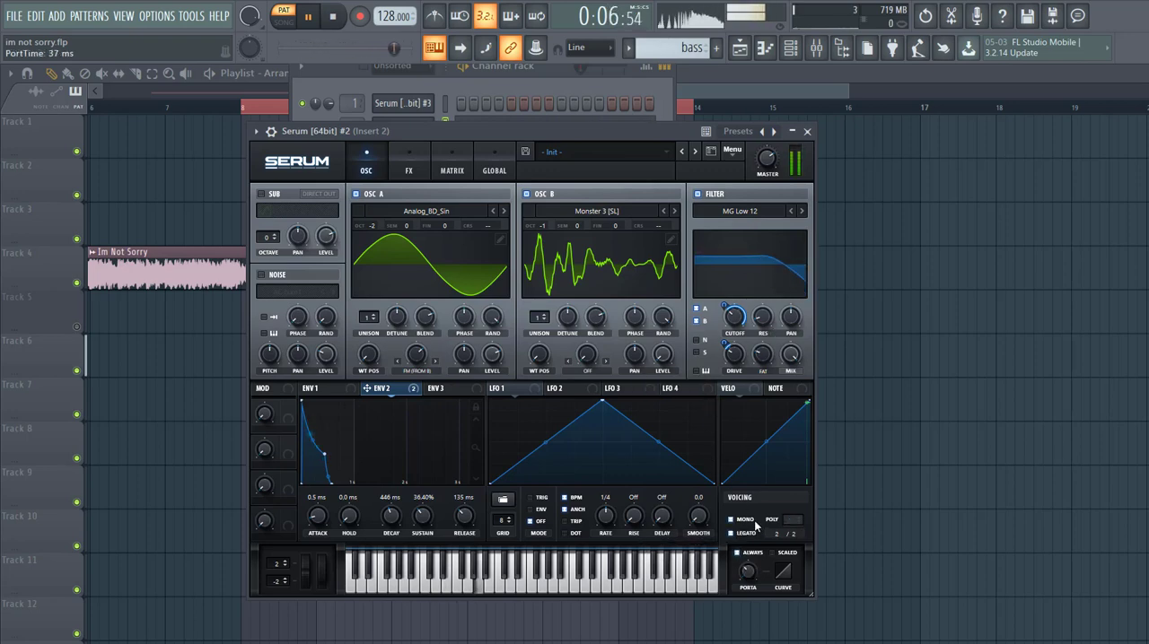
Step: Set Env 3 to 0% sustain and 18 ms decay, and assign it to the coarse pitch of both oscillators
left_click(451, 388)
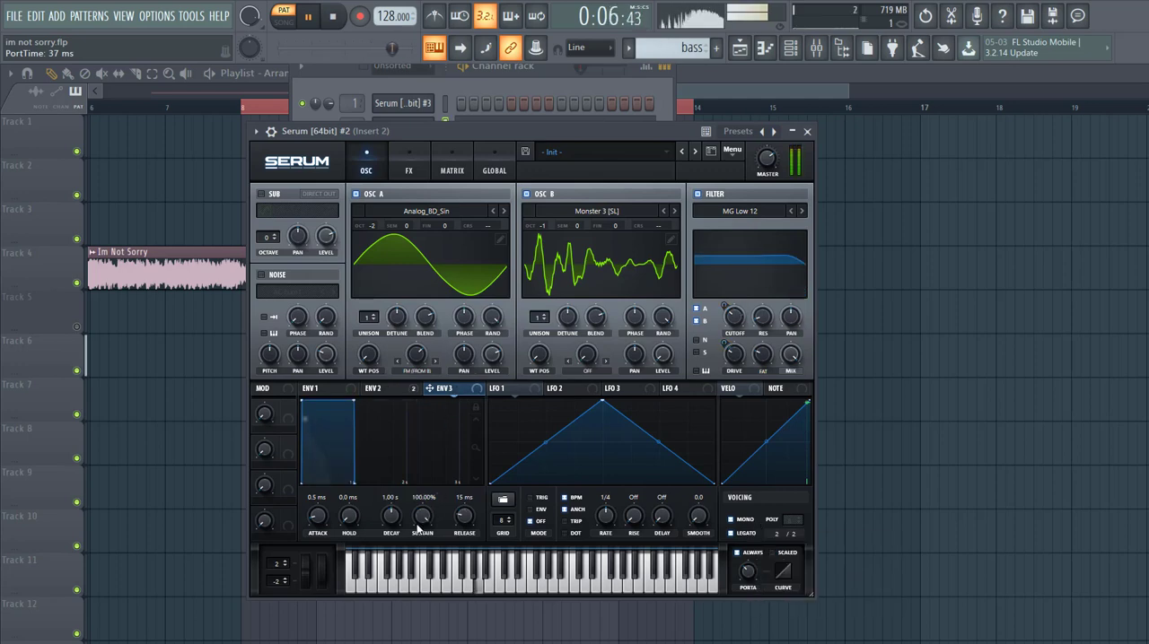
left_click_drag(419, 520, 384, 558)
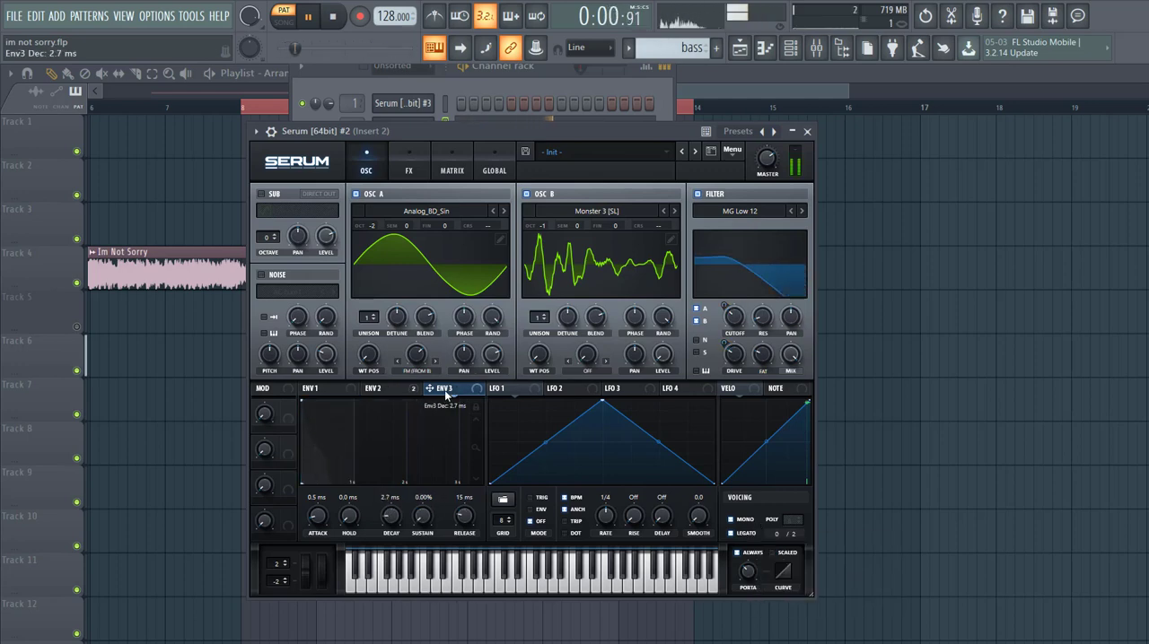
left_click_drag(446, 393, 666, 233)
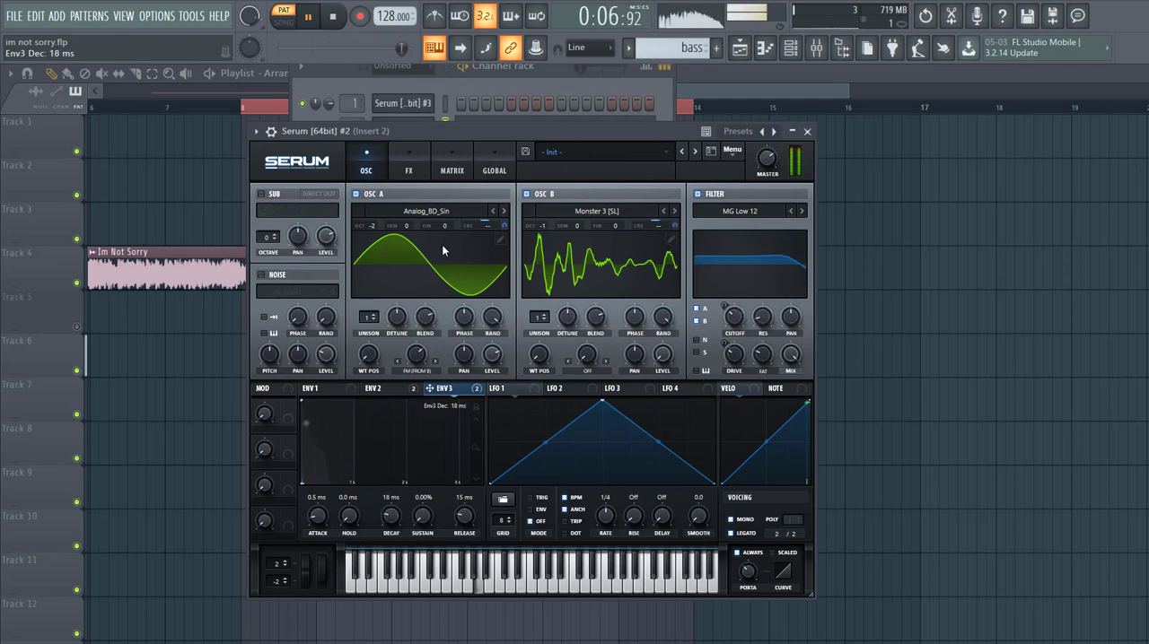
left_click(453, 167)
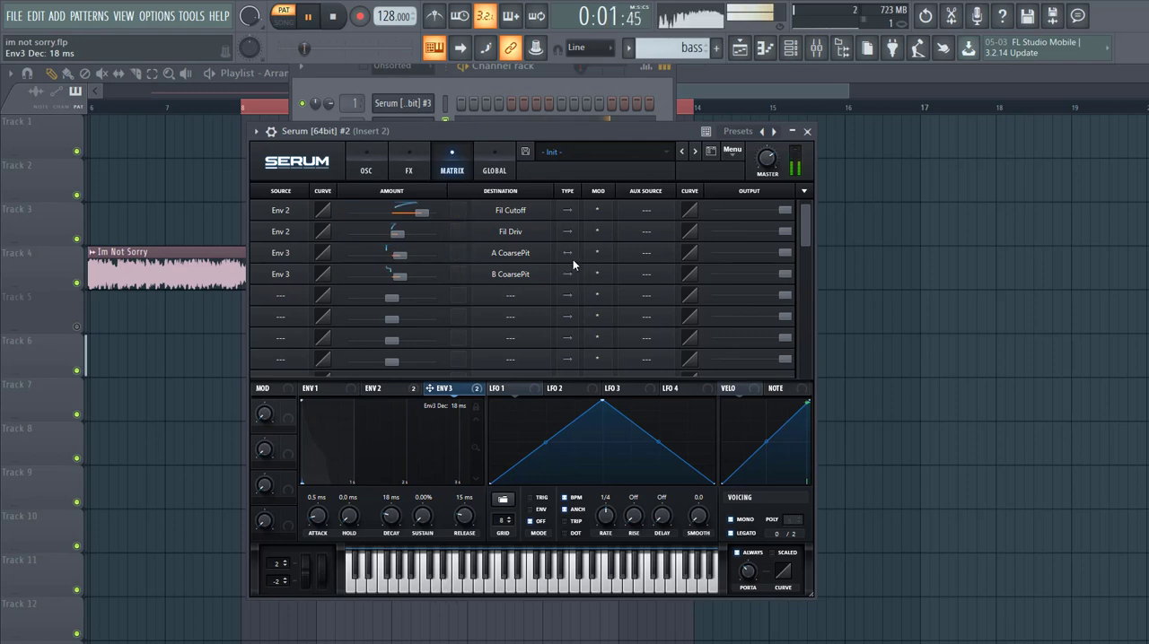
left_click(366, 167)
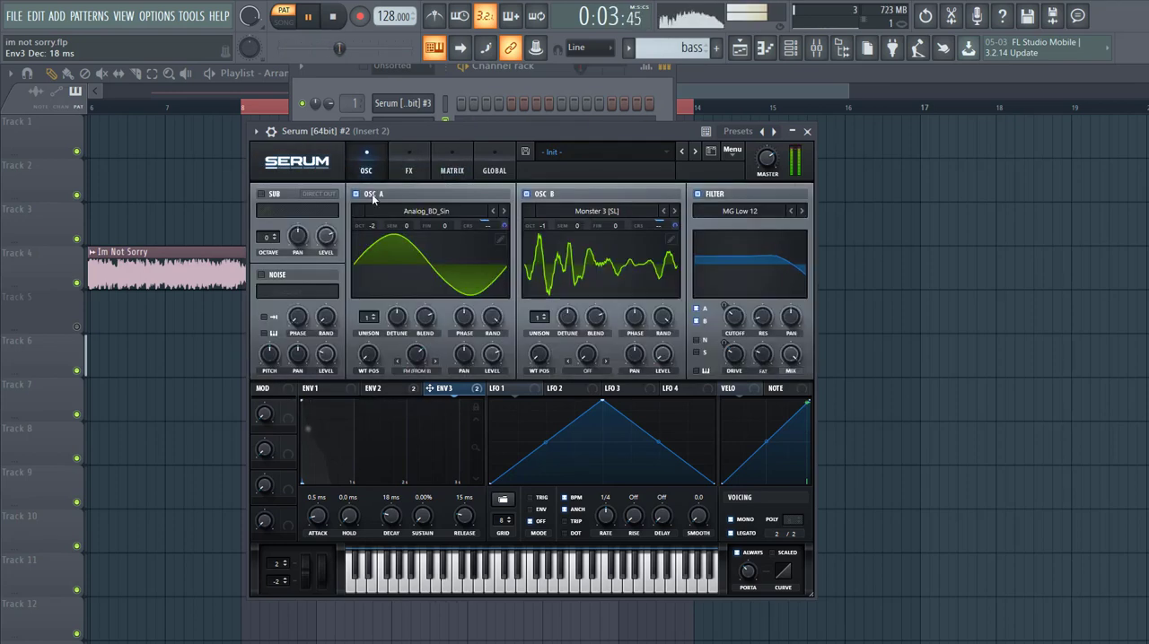
Step: Lower Env 3's coarse pitch modulation on both oscillators, with an amount of 8 for Osc A, and set its decay to 18 ms
scroll(393, 527, "down", 3)
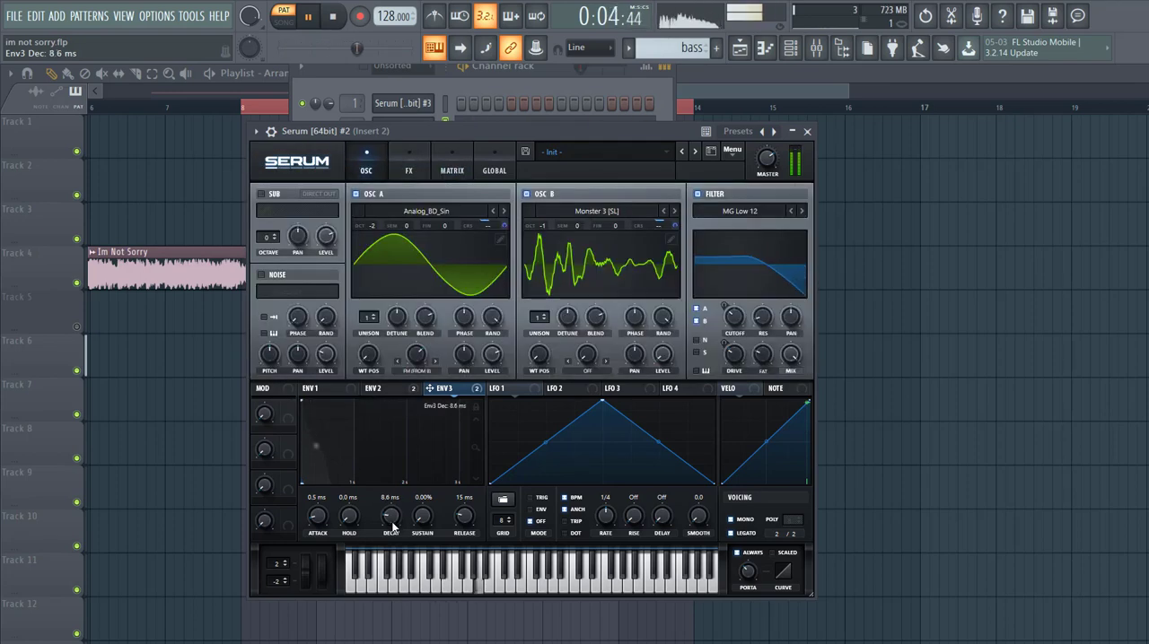
left_click(503, 226)
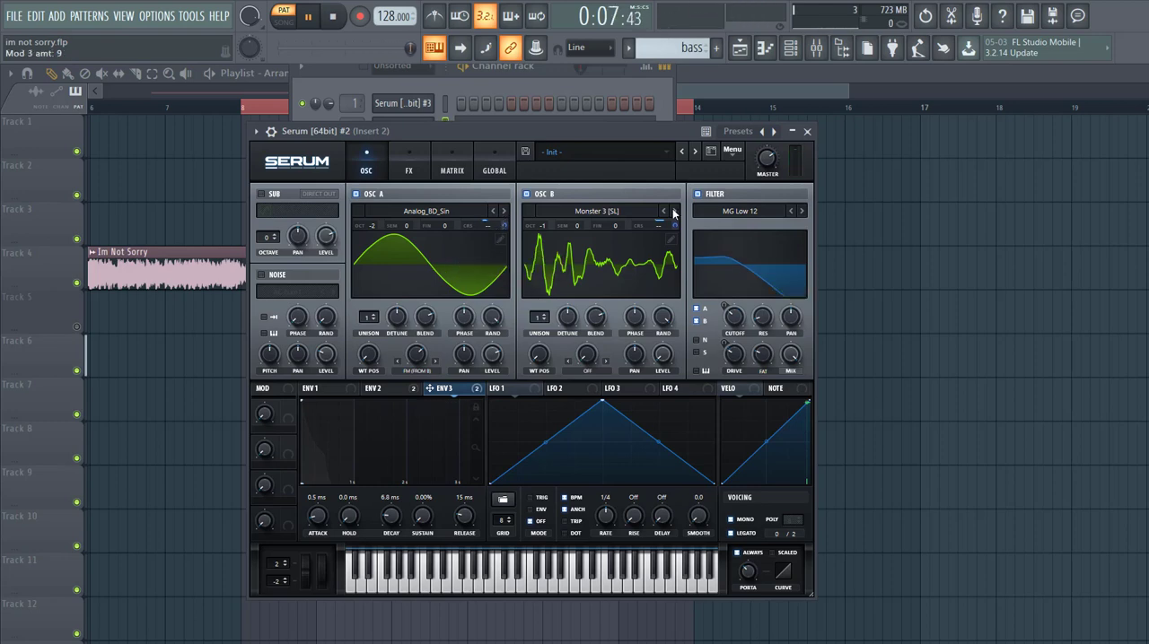
left_click_drag(674, 225, 669, 235)
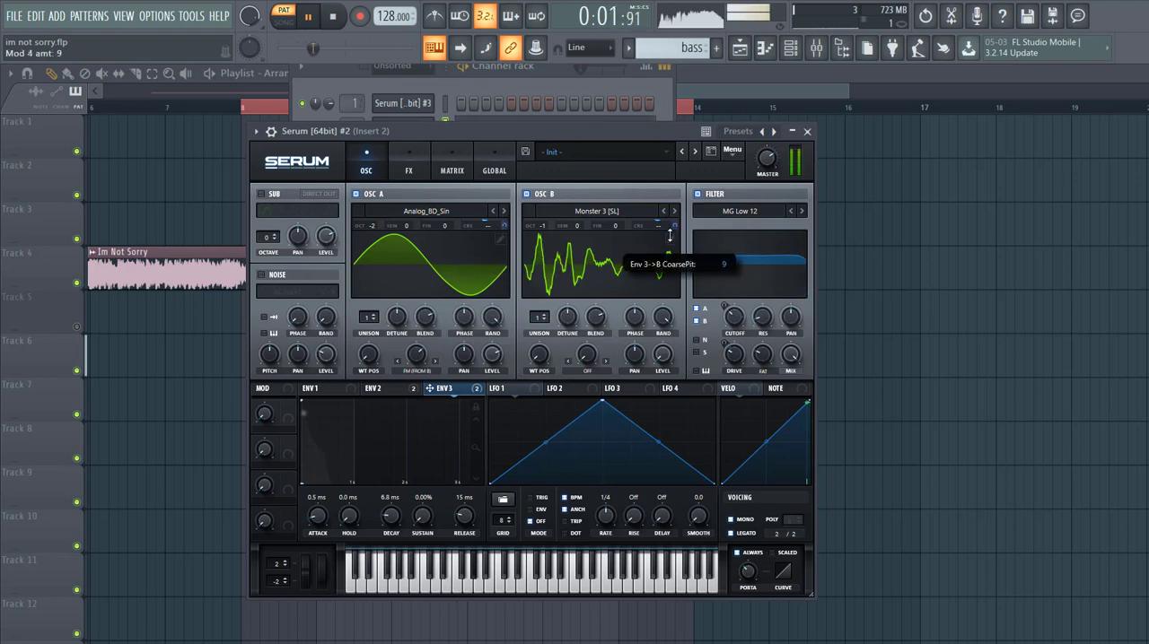
left_click(451, 163)
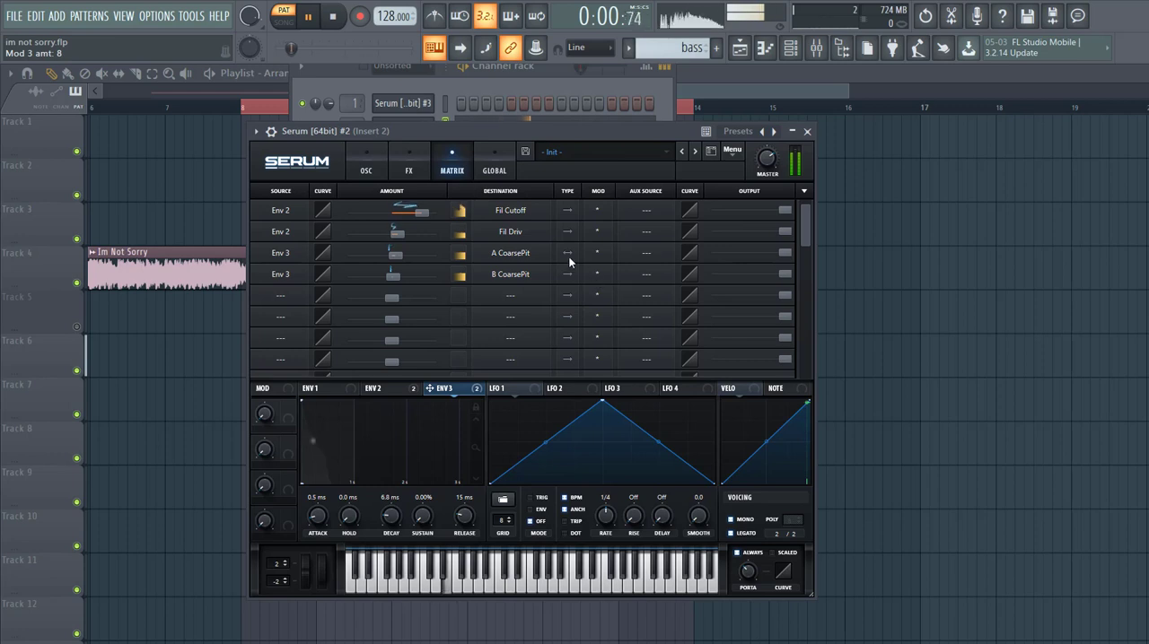
left_click(384, 172)
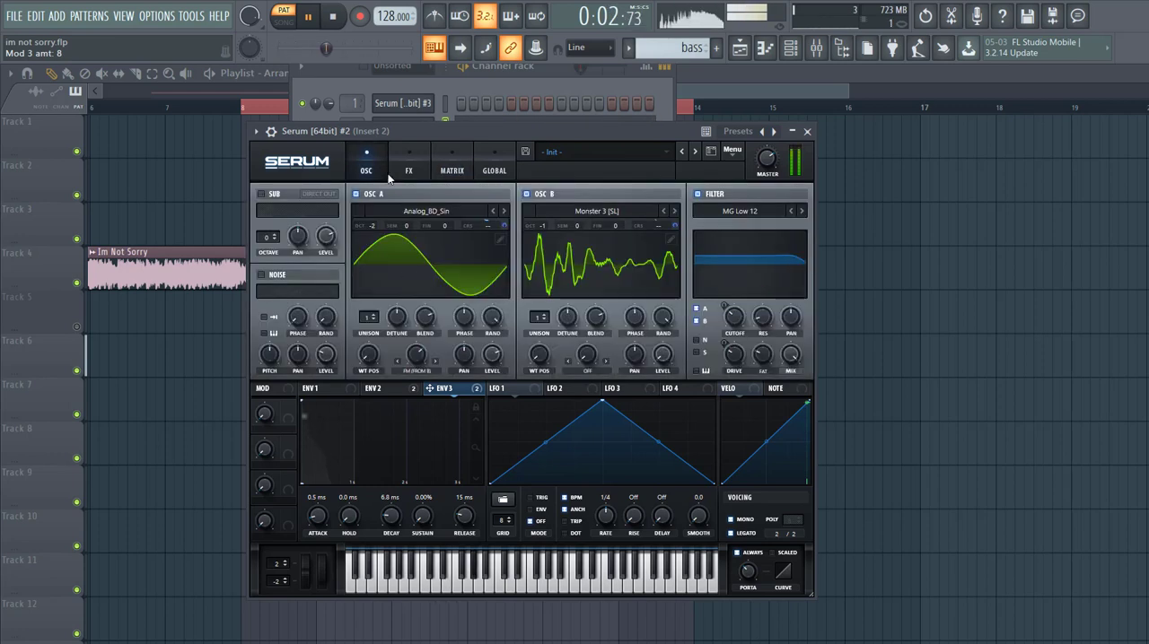
left_click_drag(395, 517, 394, 517)
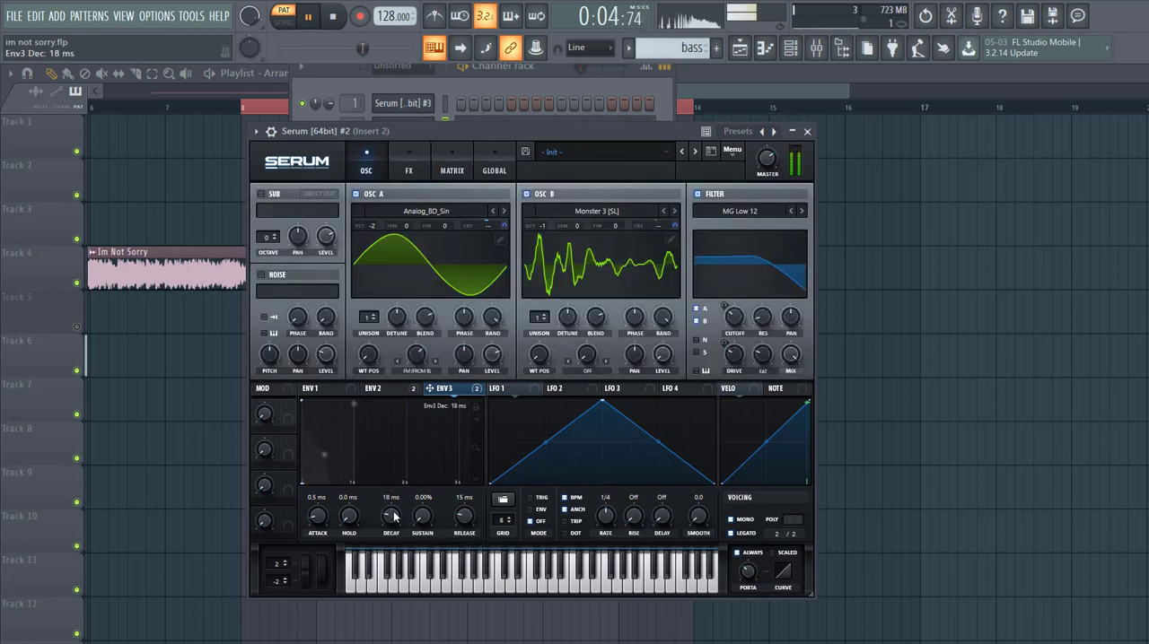
Step: Enable the noise oscillator, load the XF_KikAtk_12 sample, and bring its level down to 0%
left_click(262, 276)
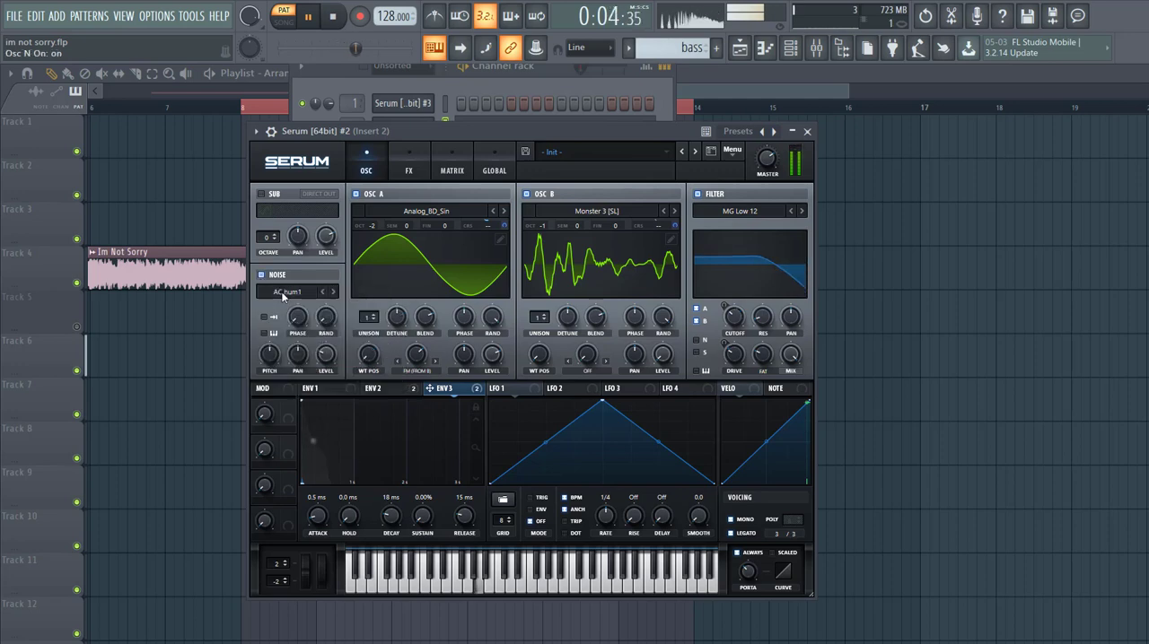
left_click(282, 293)
mouse_move(271, 323)
left_click(560, 365)
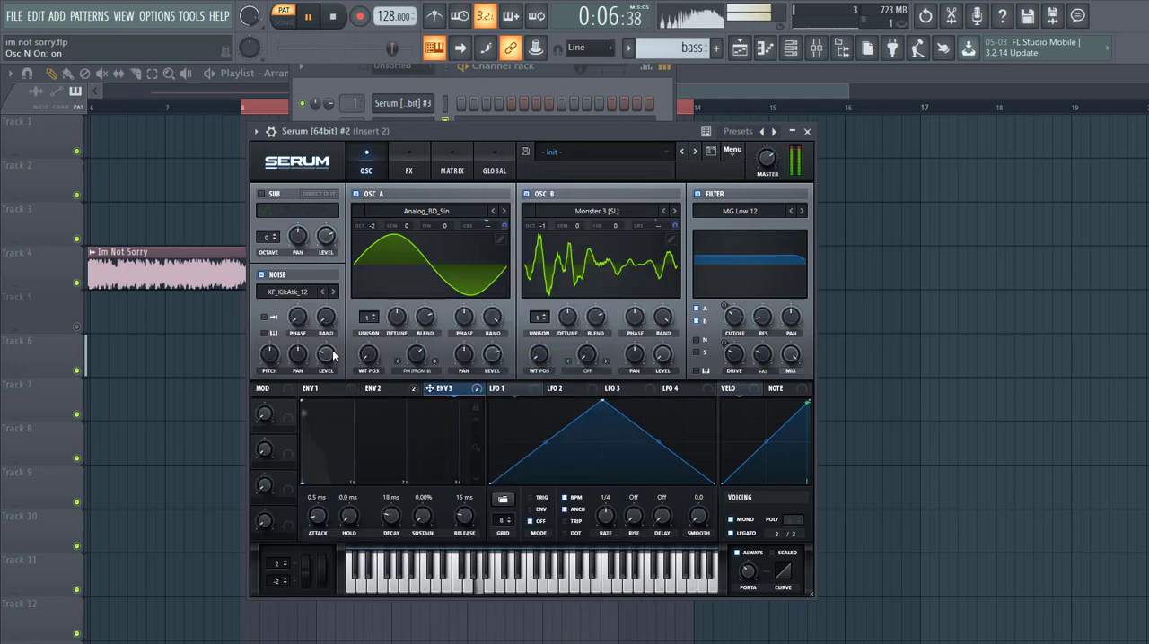
left_click_drag(332, 355, 293, 379)
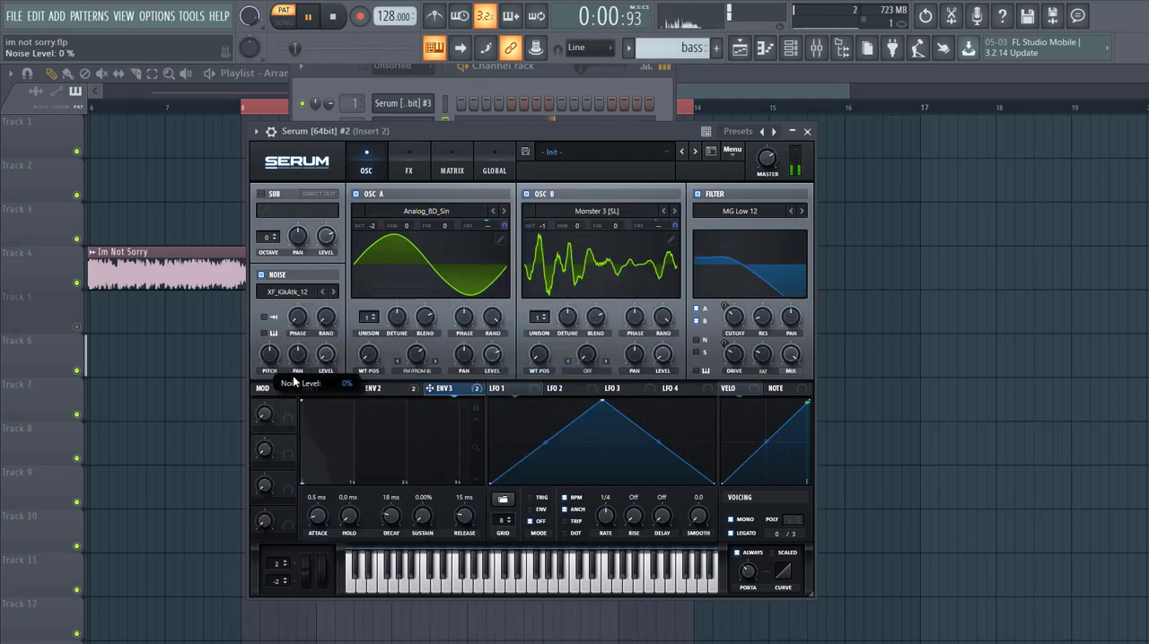
Step: Route the noise oscillator through the filter and modulate the noise level with Env 2 at an amount of 79
left_click(696, 341)
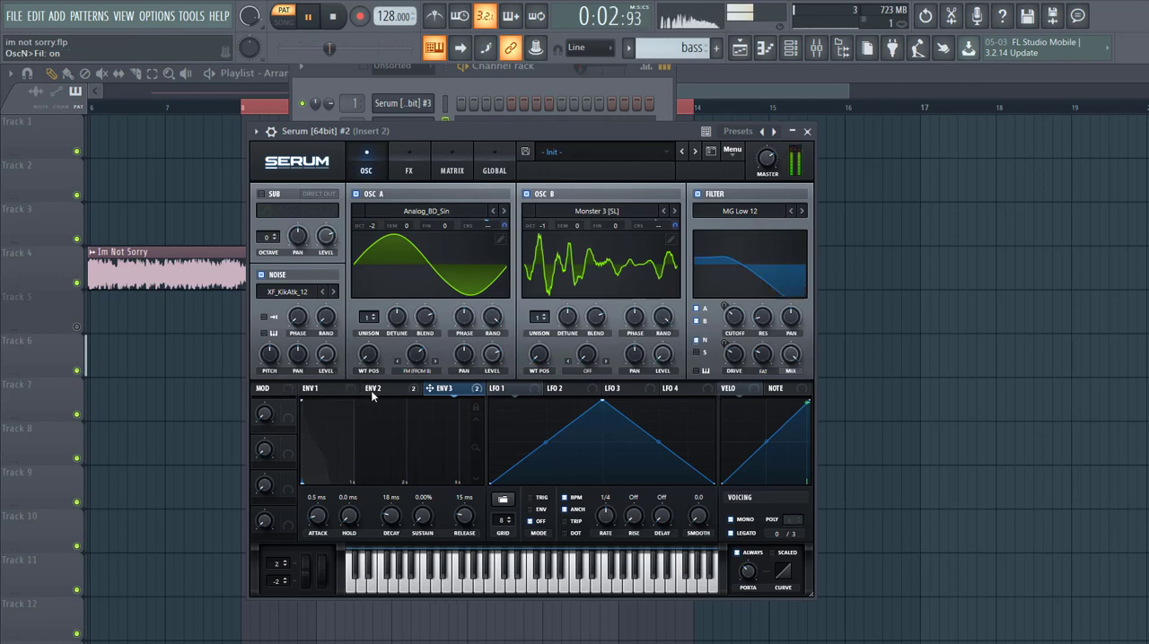
left_click_drag(373, 398, 316, 357)
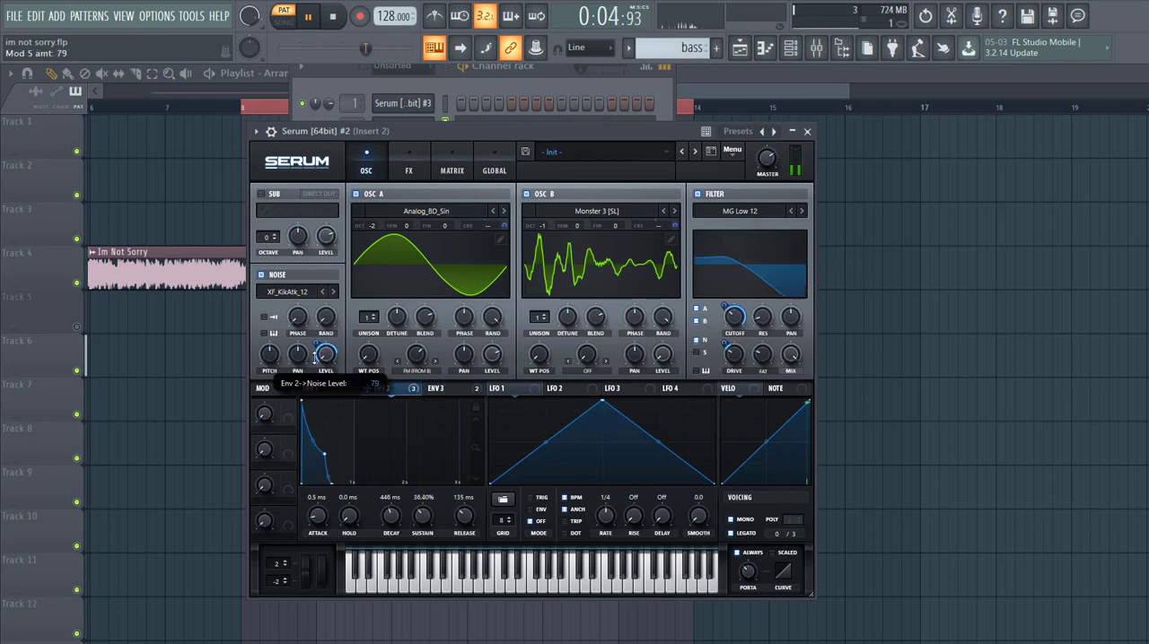
Step: Load the XF_KikAtk_46 noise sample with one-shot and key tracking enabled, and reduce Env 2's noise level modulation to 54
left_click(287, 292)
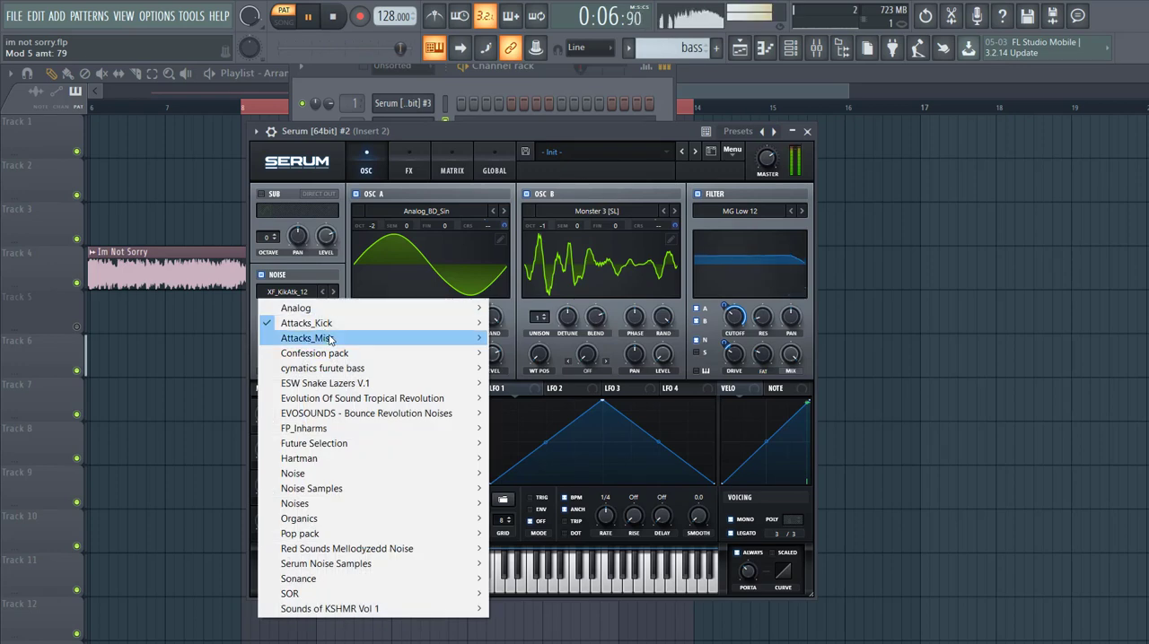
mouse_move(309, 323)
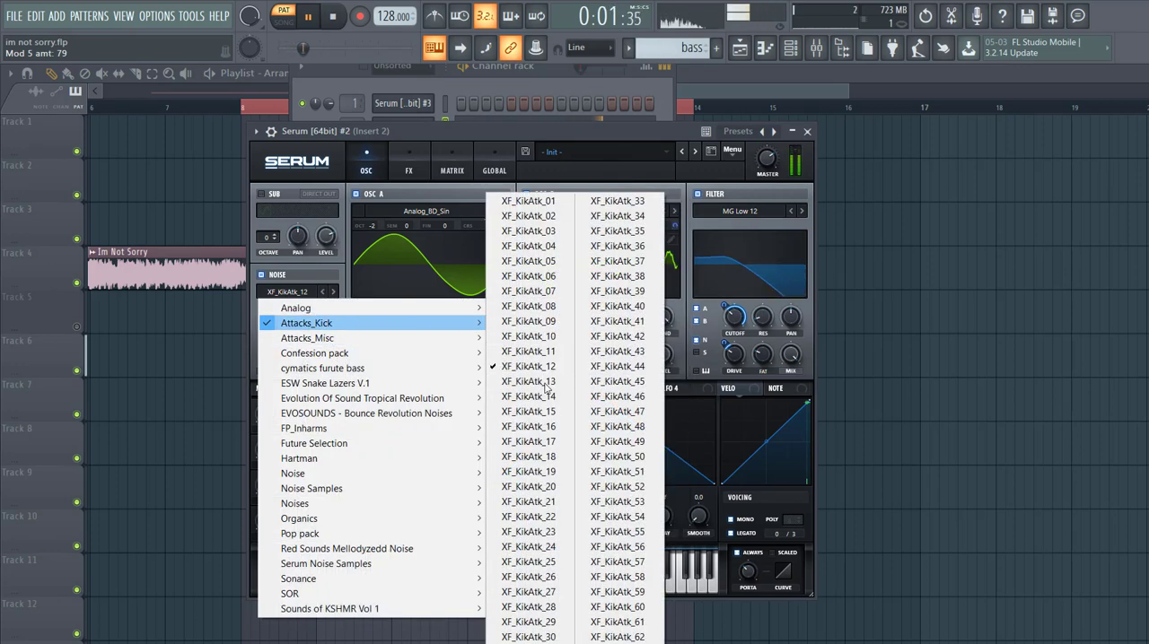
left_click(617, 396)
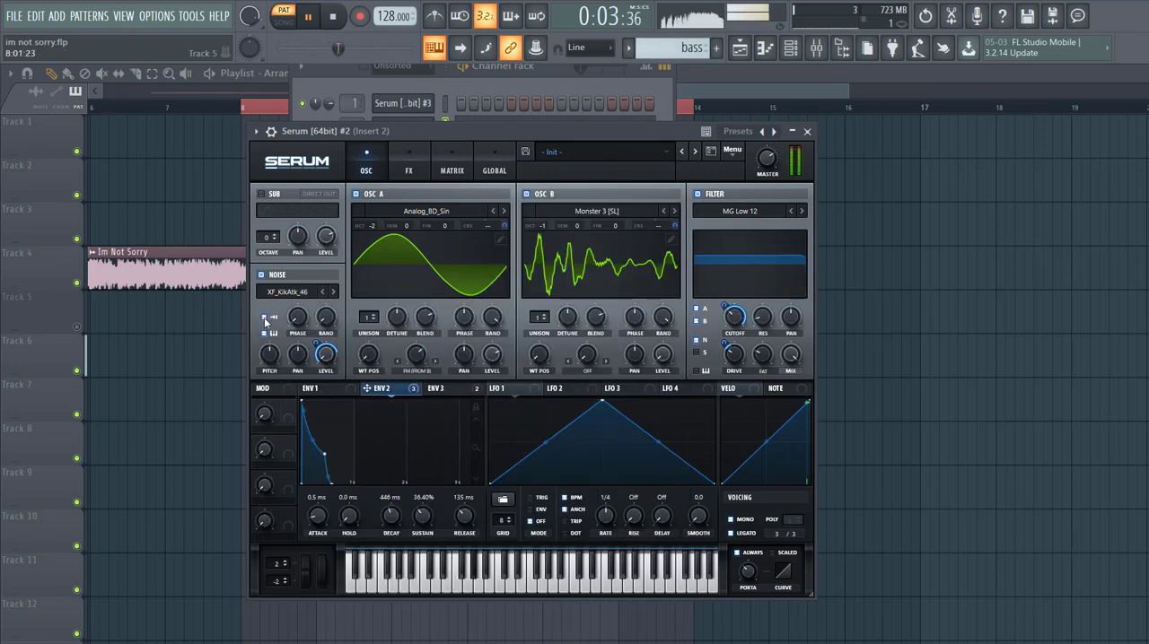
left_click_drag(315, 343, 311, 353)
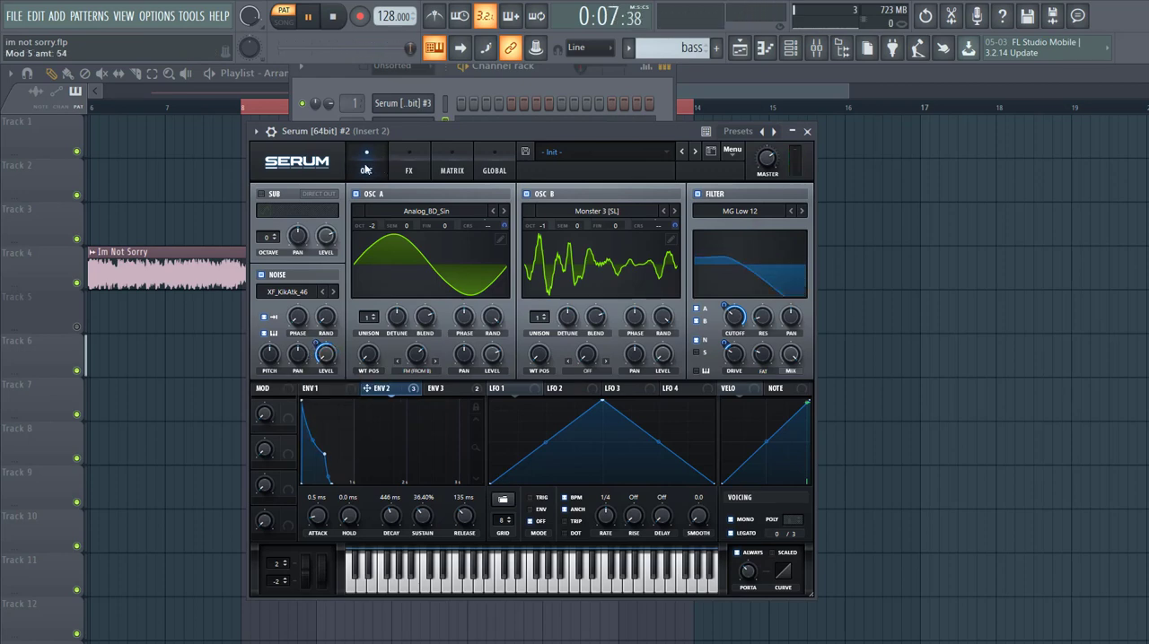
Step: Enable the Hyper/Dimension effect with a Hyper mix of 24%, a Dimension mix of 17% and a Dimension size of 21%
left_click(409, 163)
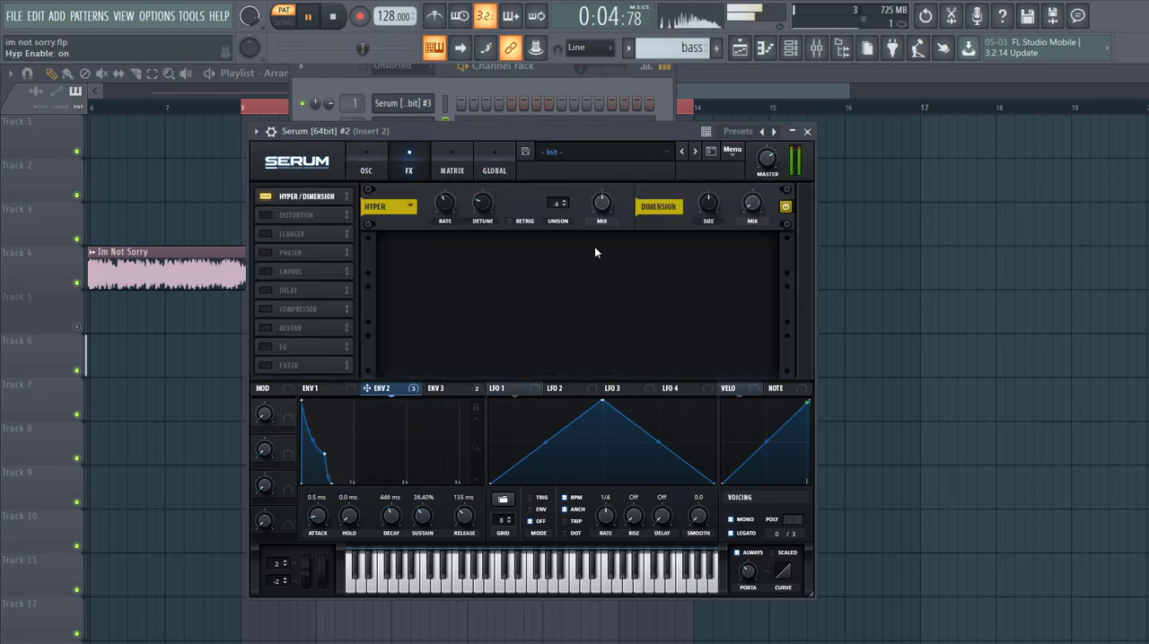
mouse_move(595, 206)
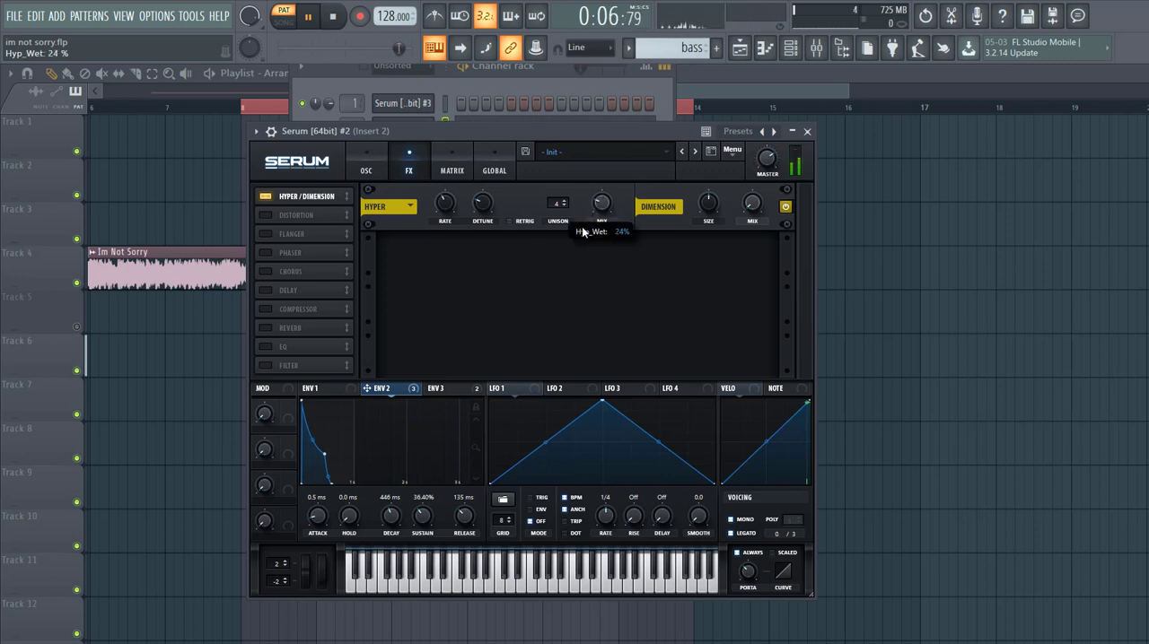
mouse_move(760, 205)
left_click_drag(760, 205, 746, 171)
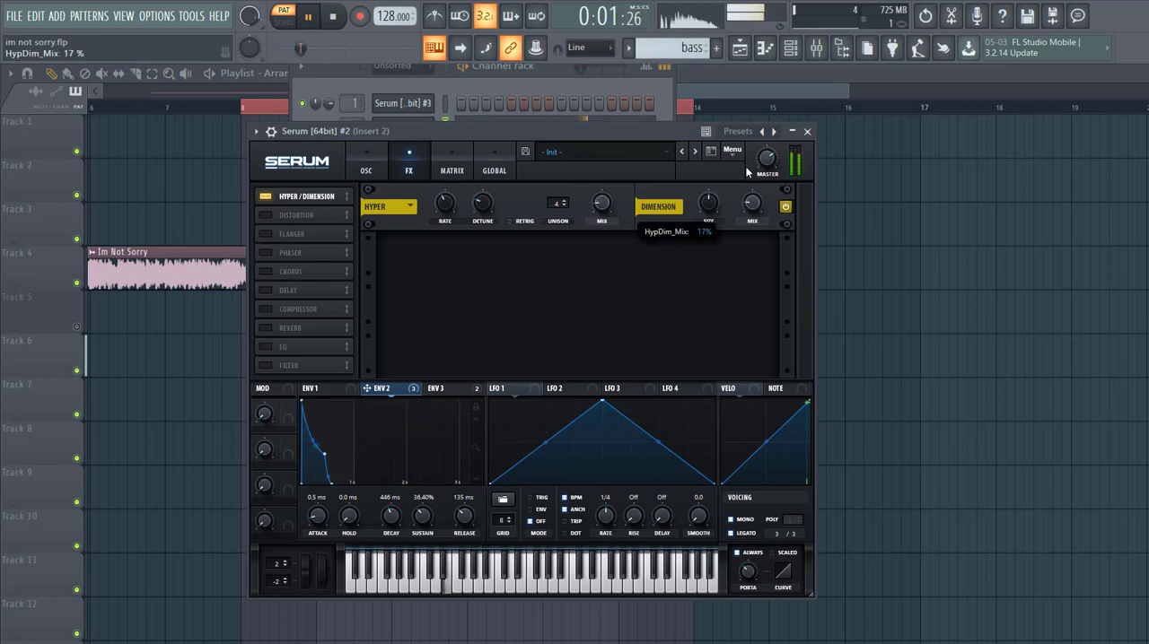
left_click_drag(706, 205, 707, 215)
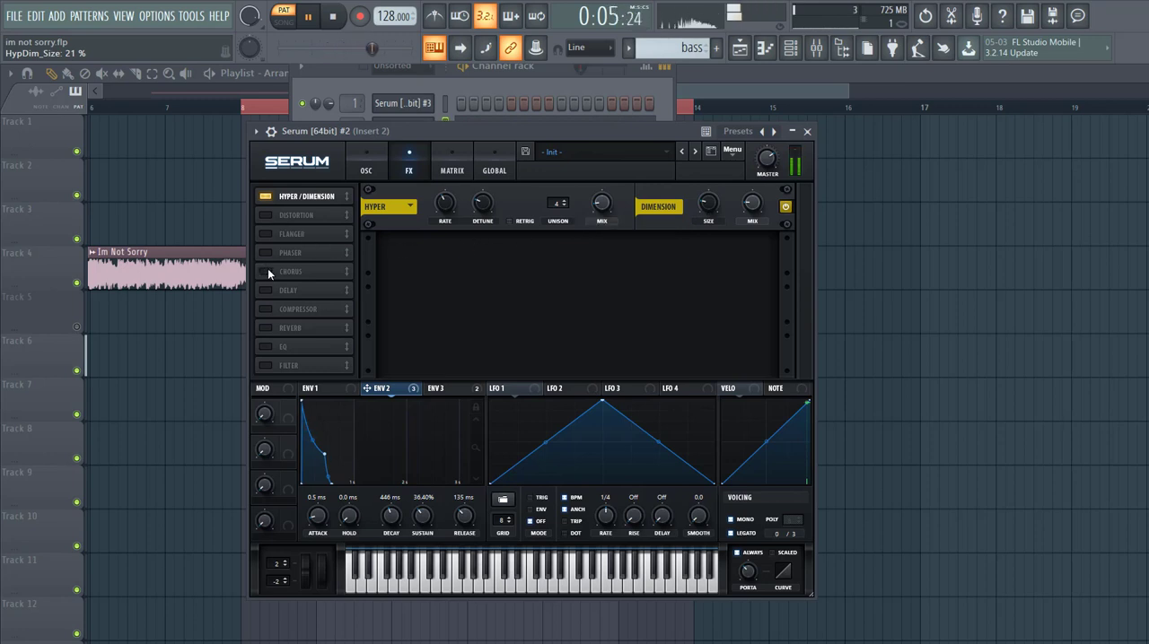
Step: Move Chorus directly after Hyper/Dimension and enable it, and enable Distortion in Diode 2 mode
left_click_drag(296, 271, 297, 215)
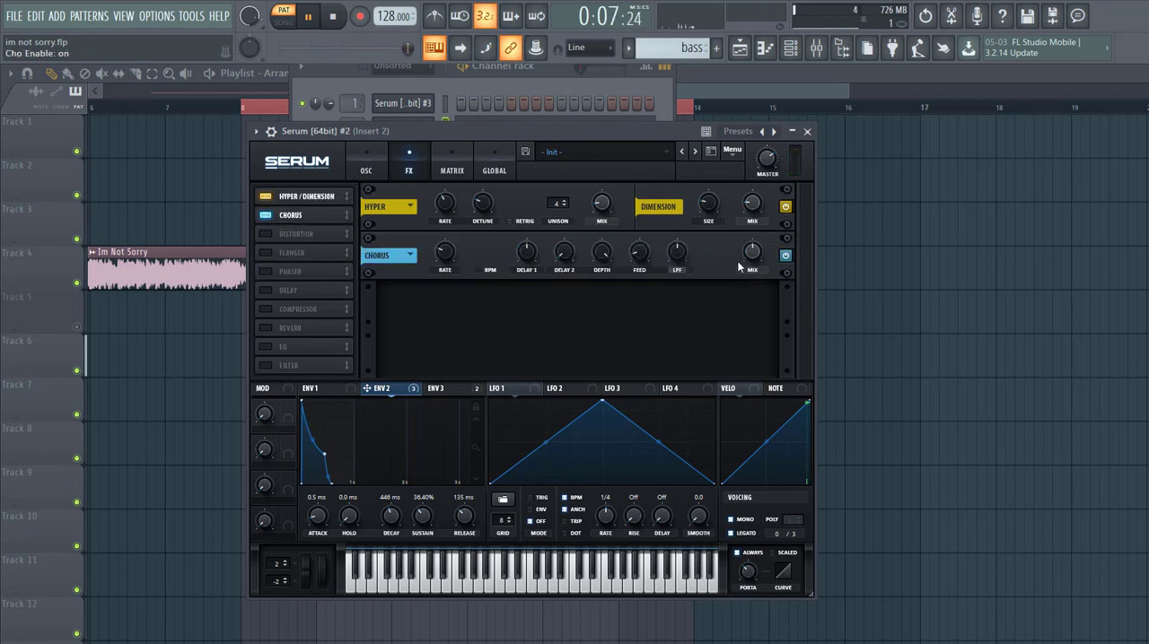
left_click(265, 234)
left_click(506, 307)
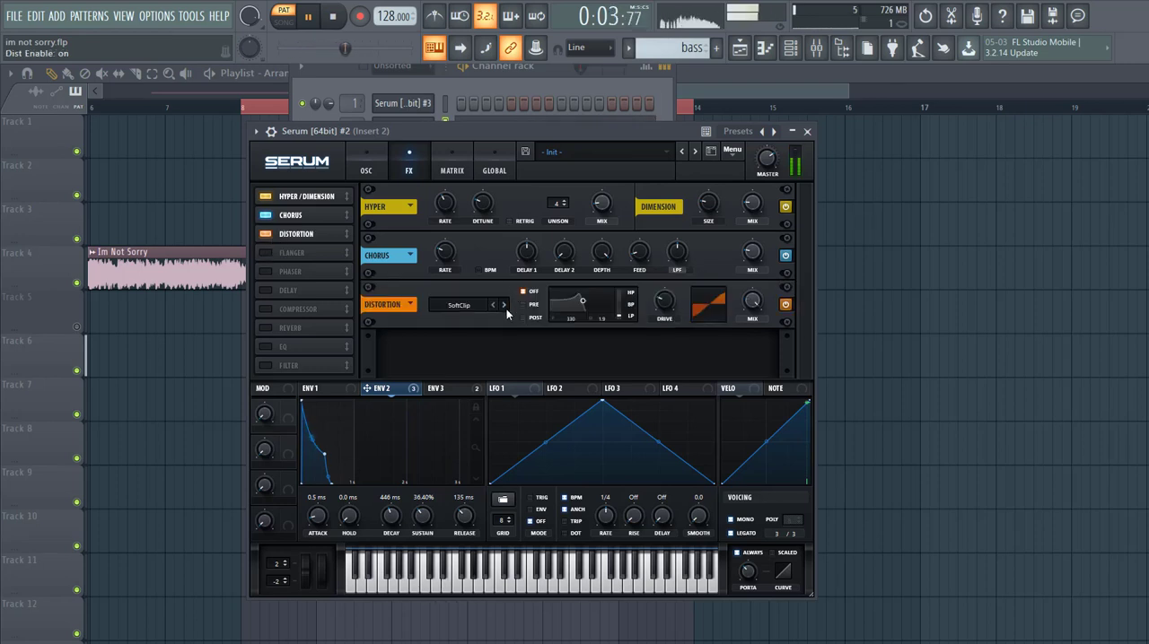
left_click(505, 307)
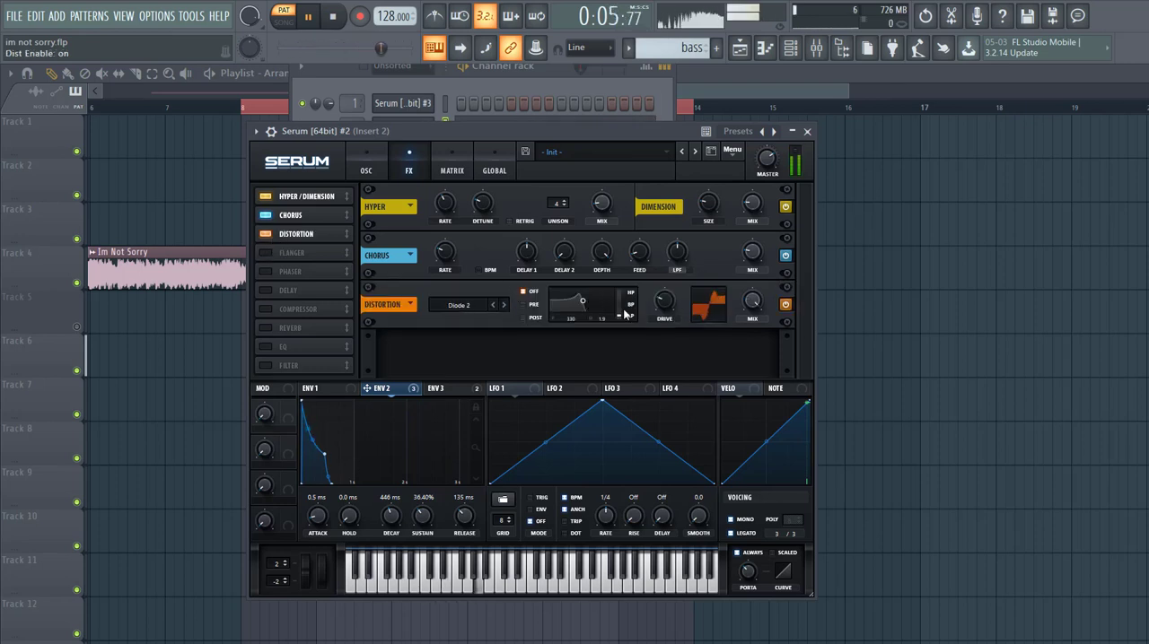
Step: Set the distortion's low-pass filter to Post with its cutoff modulated by Env 2, and set the distortion mix to 62%
left_click(525, 317)
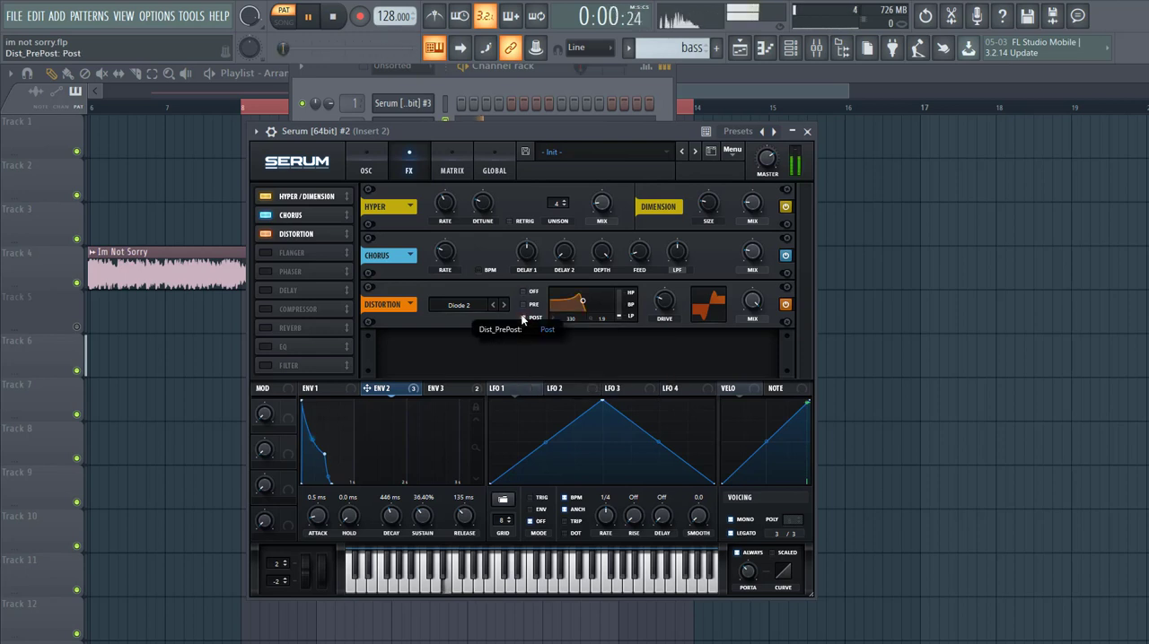
left_click_drag(582, 302, 586, 317)
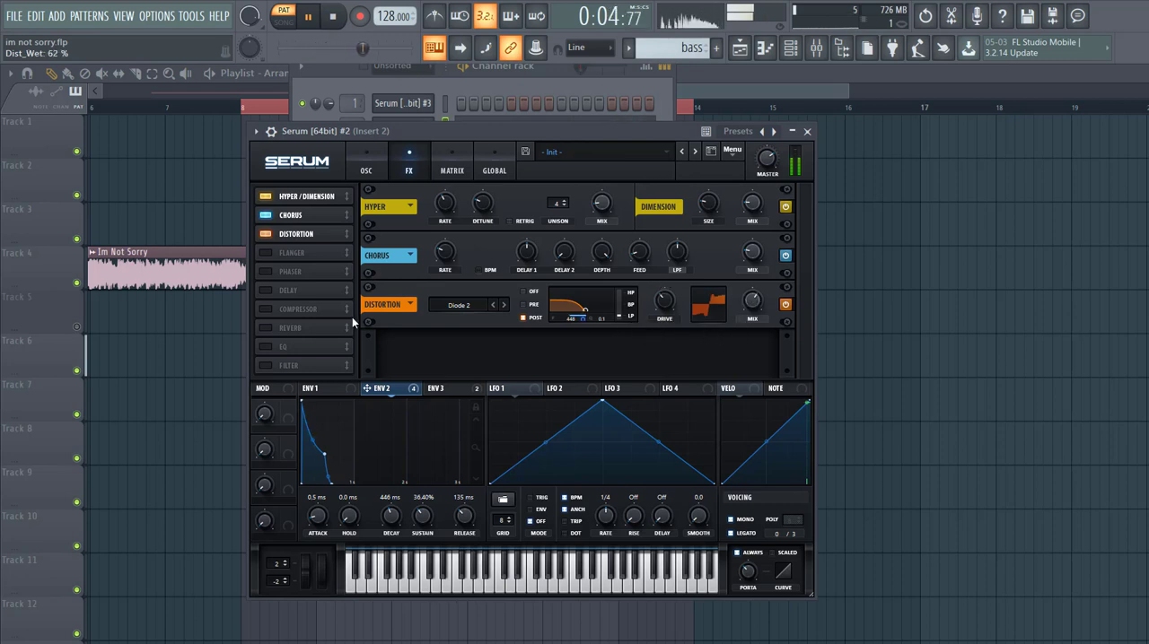
Step: Enable a multiband Compressor directly after Distortion, with 9.6 dB gain and the high band at 54%
left_click(264, 309)
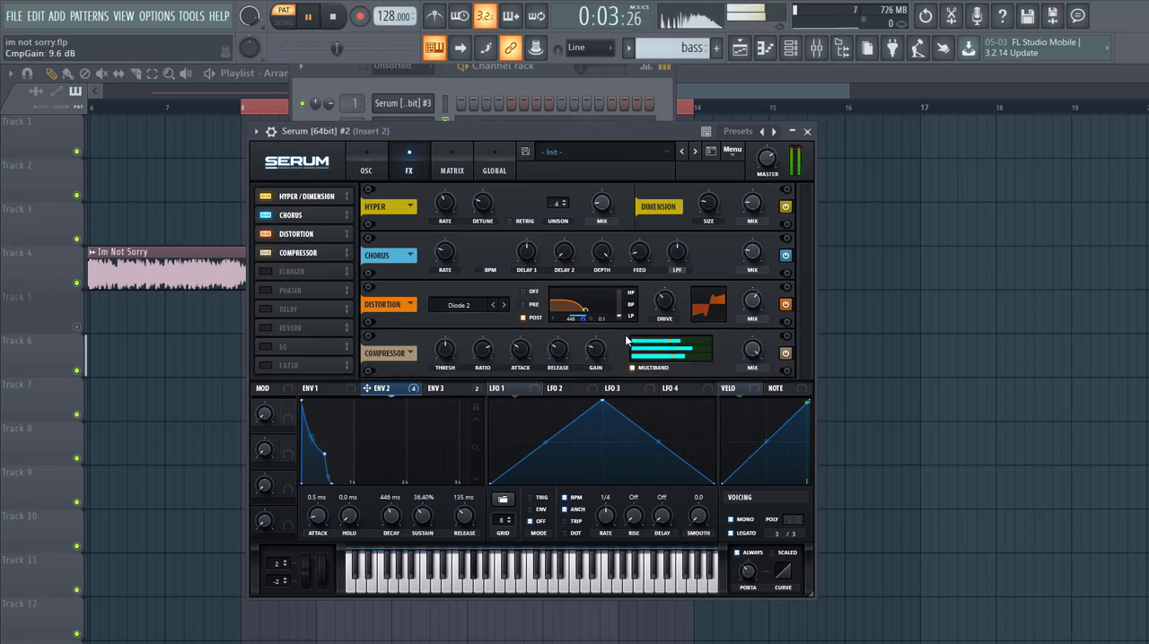
left_click_drag(678, 343, 661, 343)
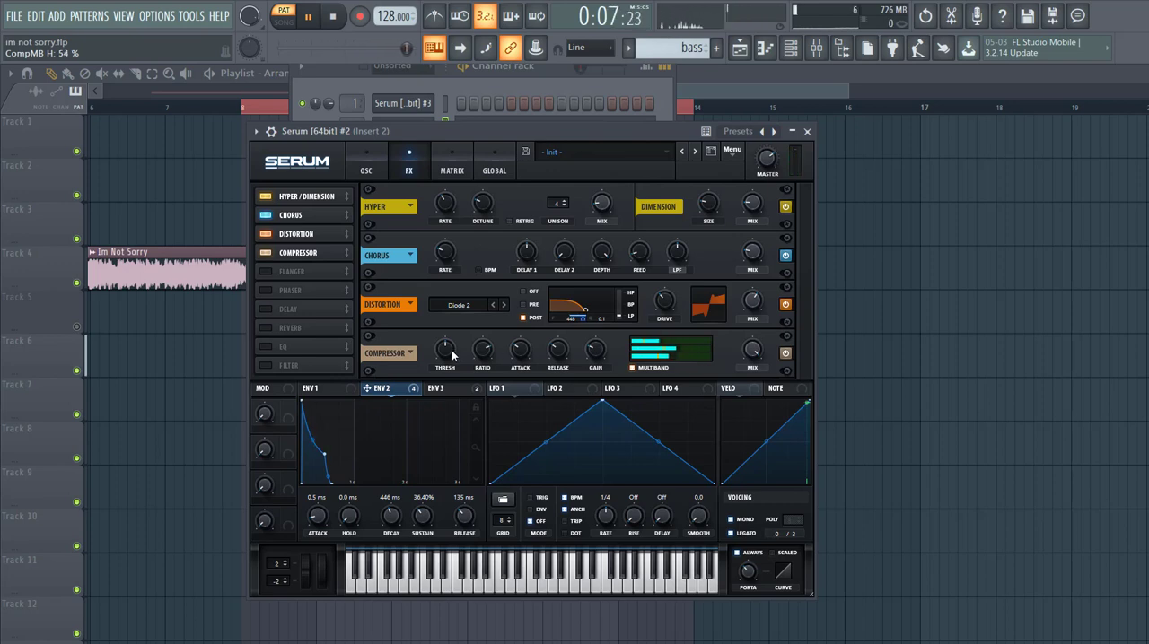
Step: Enable EQ after the Compressor, switch its low band to a peak shape, and modulate that band's gain with Env 2 at 14
left_click(271, 347)
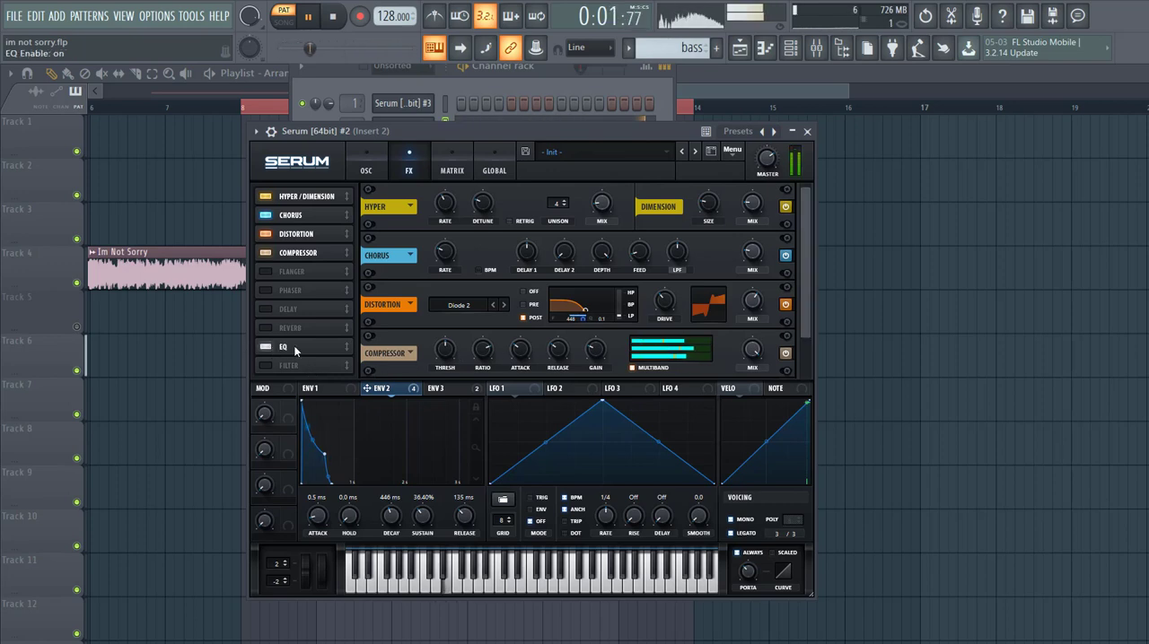
left_click_drag(639, 353, 661, 363)
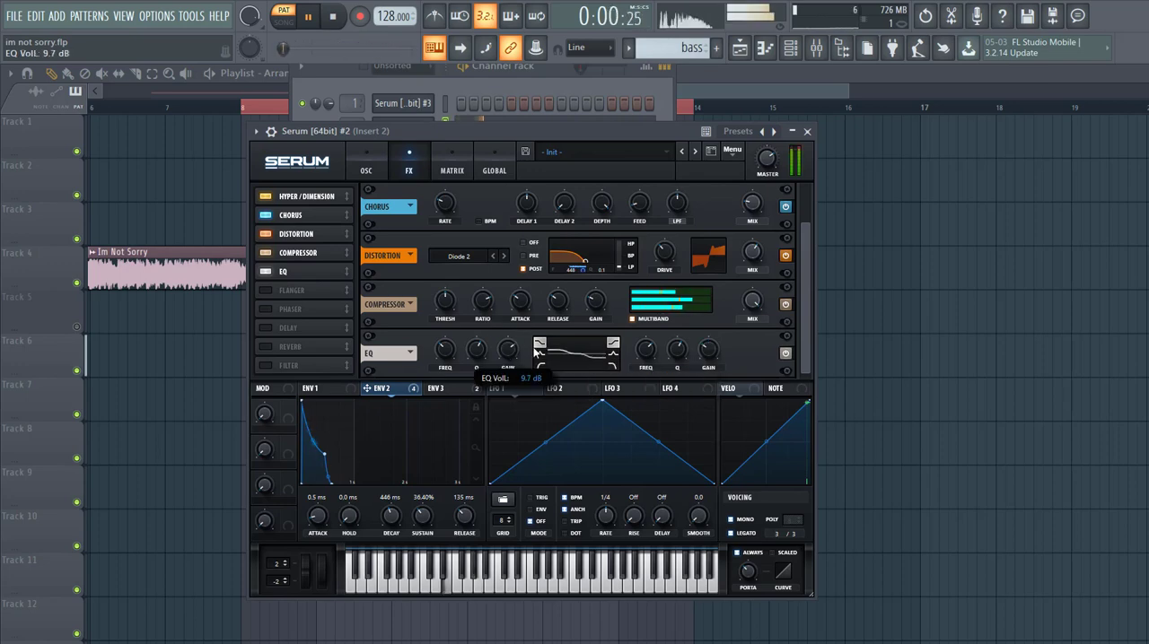
left_click(539, 353)
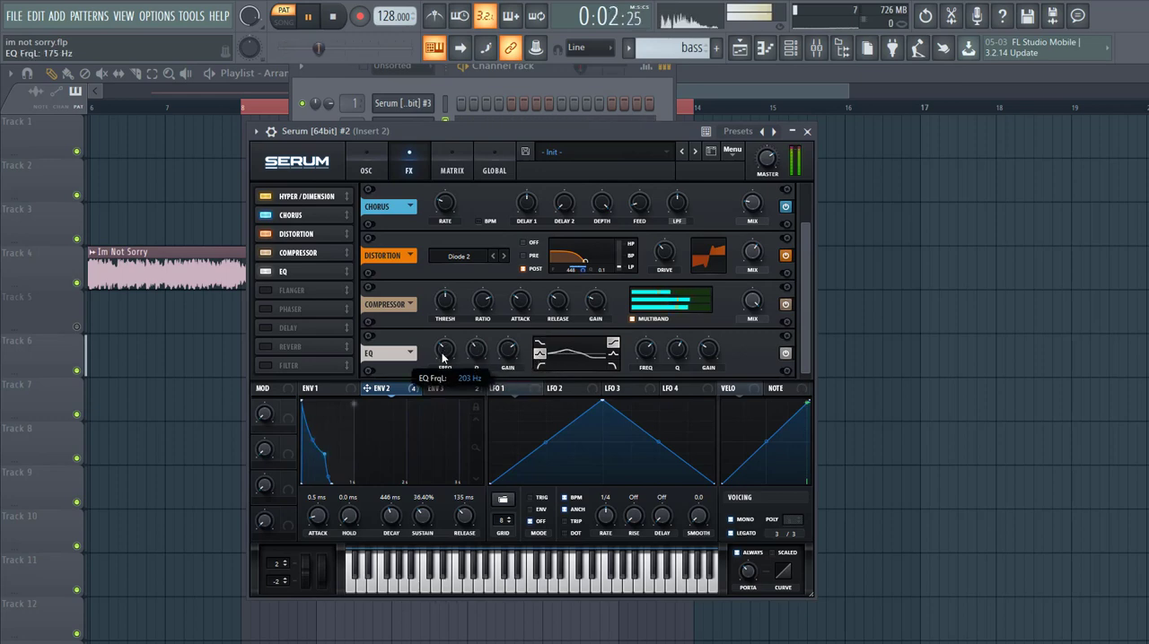
left_click_drag(438, 368, 500, 380)
left_click_drag(397, 389, 507, 352)
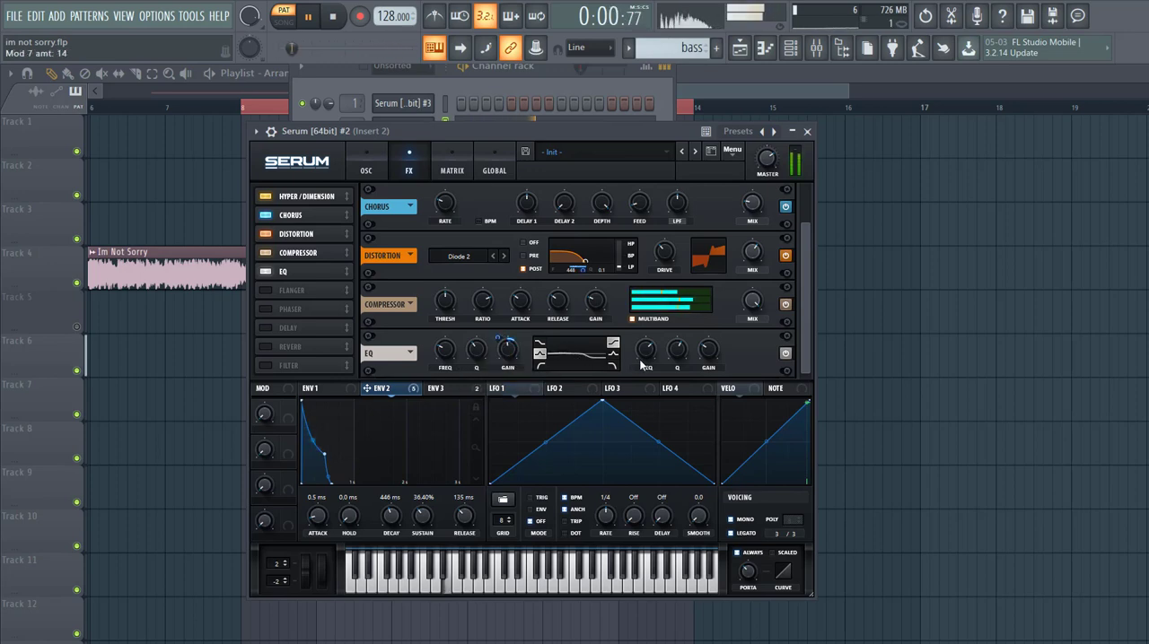
Step: Set the EQ high band's gain to -6.3 dB, adjusting its frequency, and set the master volume to 84%
left_click_drag(715, 352, 715, 344)
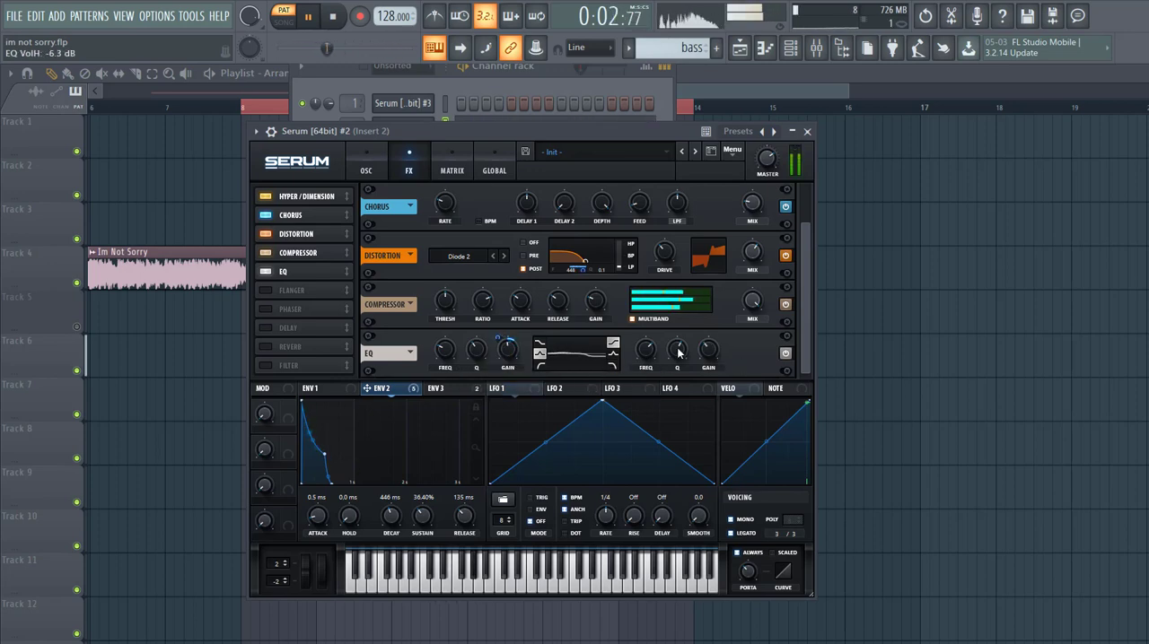
left_click_drag(647, 351, 699, 351)
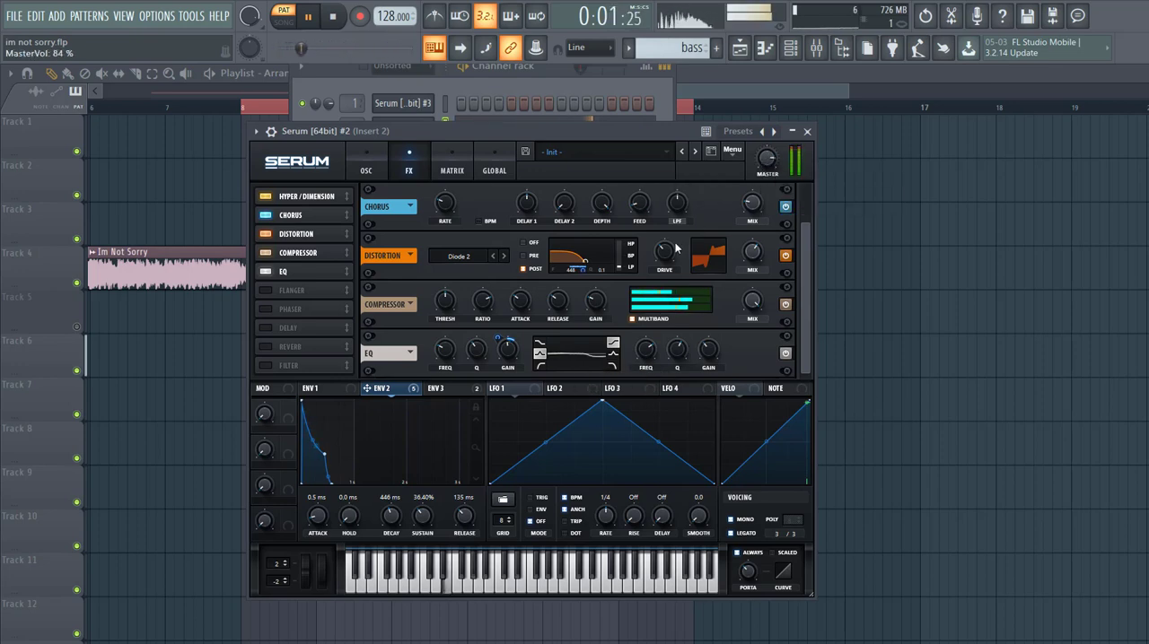
Step: Set the filter cutoff to 161 Hz, move the Serum window off the channel rack, and stop playback
left_click(366, 171)
left_click_drag(734, 323, 734, 321)
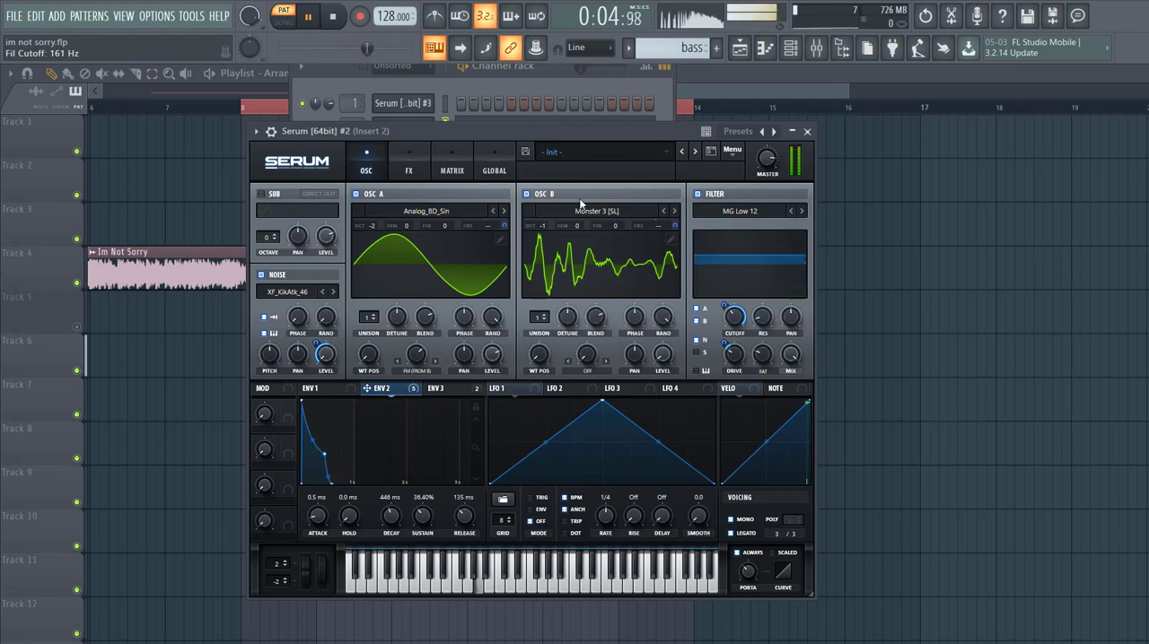
left_click_drag(588, 131, 755, 165)
key("space")
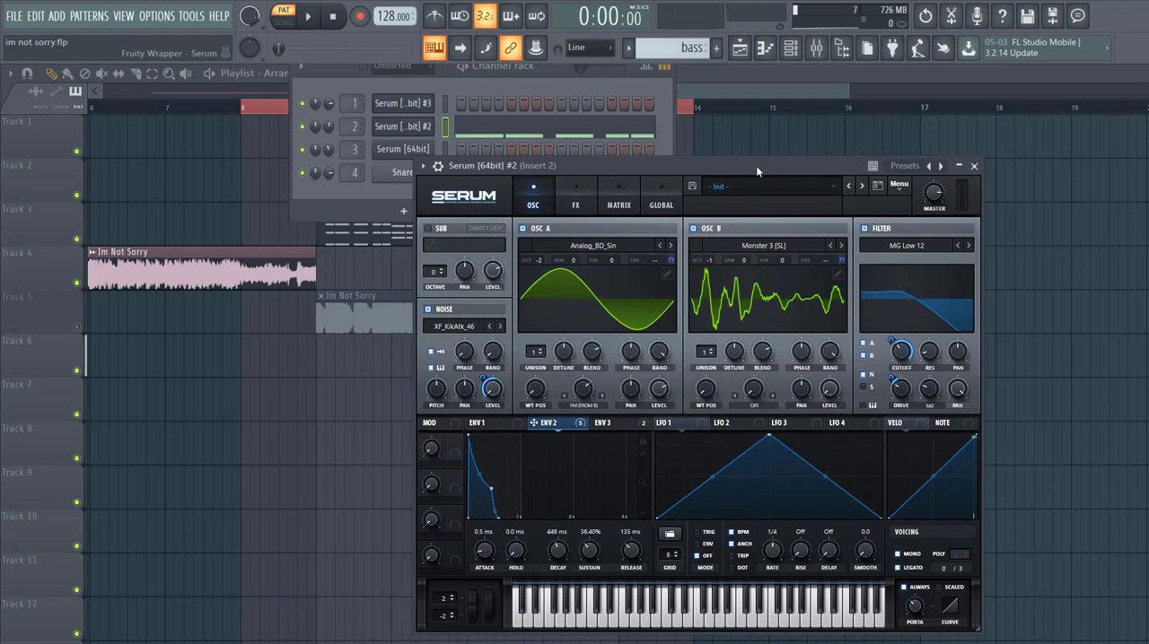